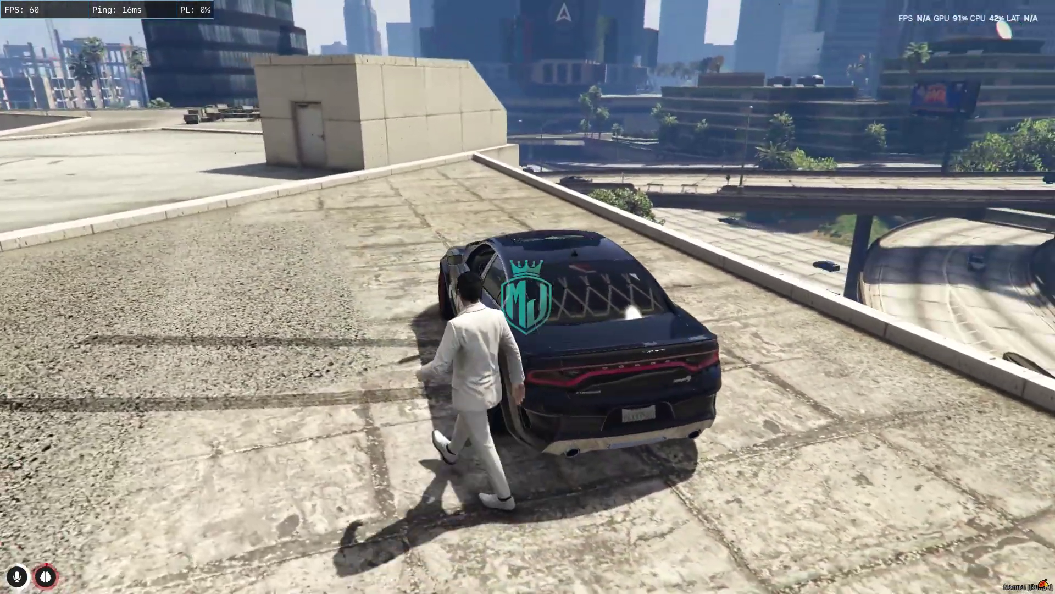
{"action": "key", "text": "s"}
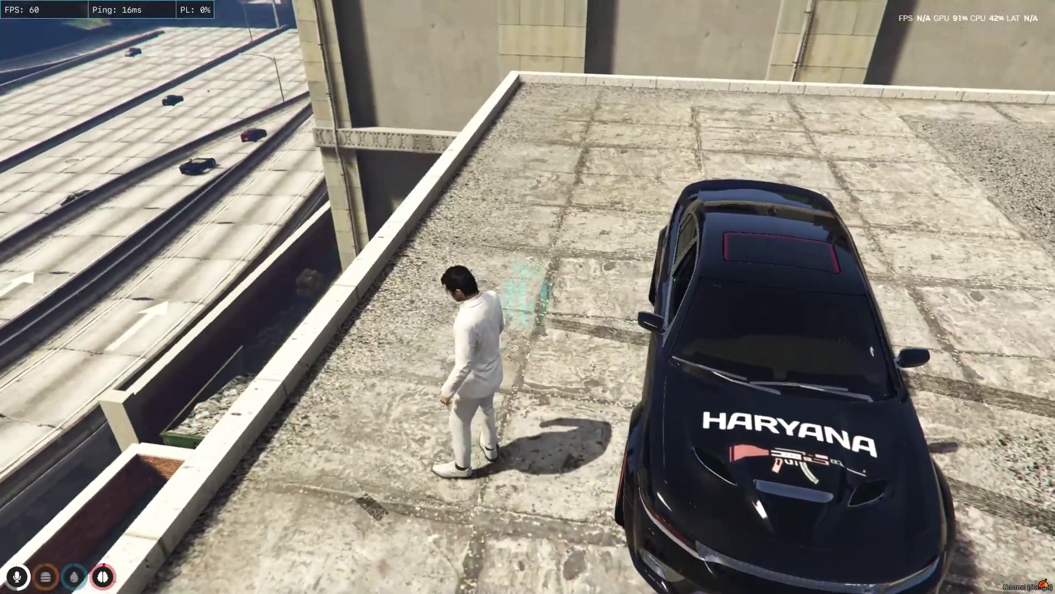
{"action": "key", "text": "d"}
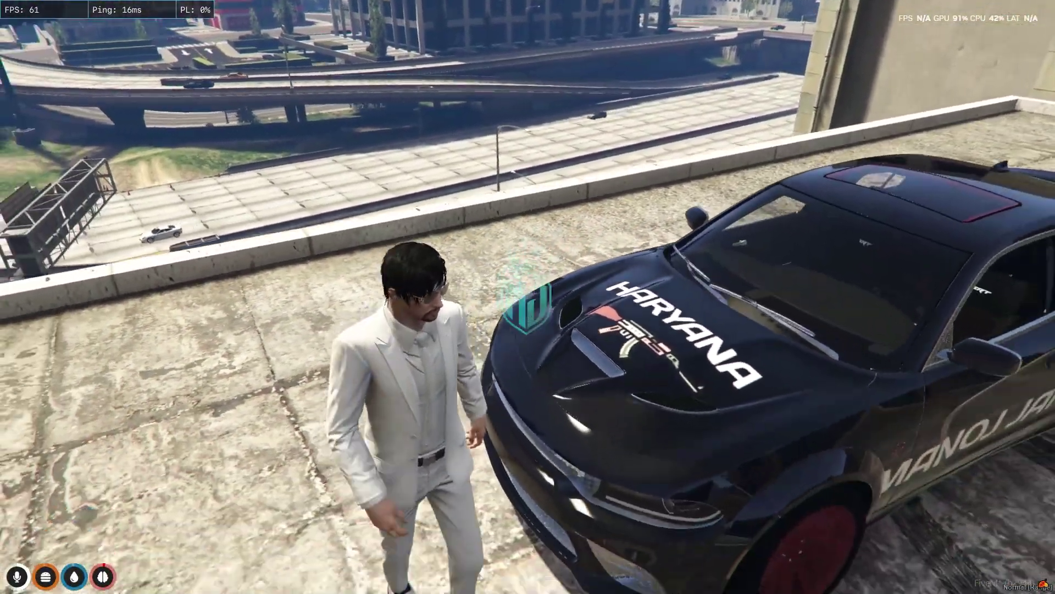
{"action": "key", "text": "w"}
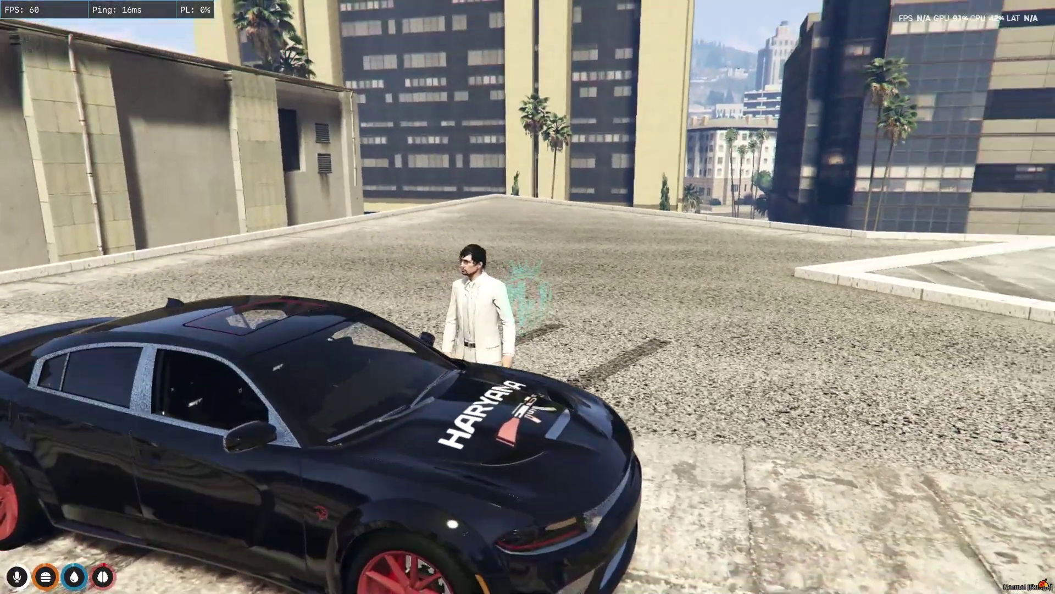
{"action": "key", "text": "s"}
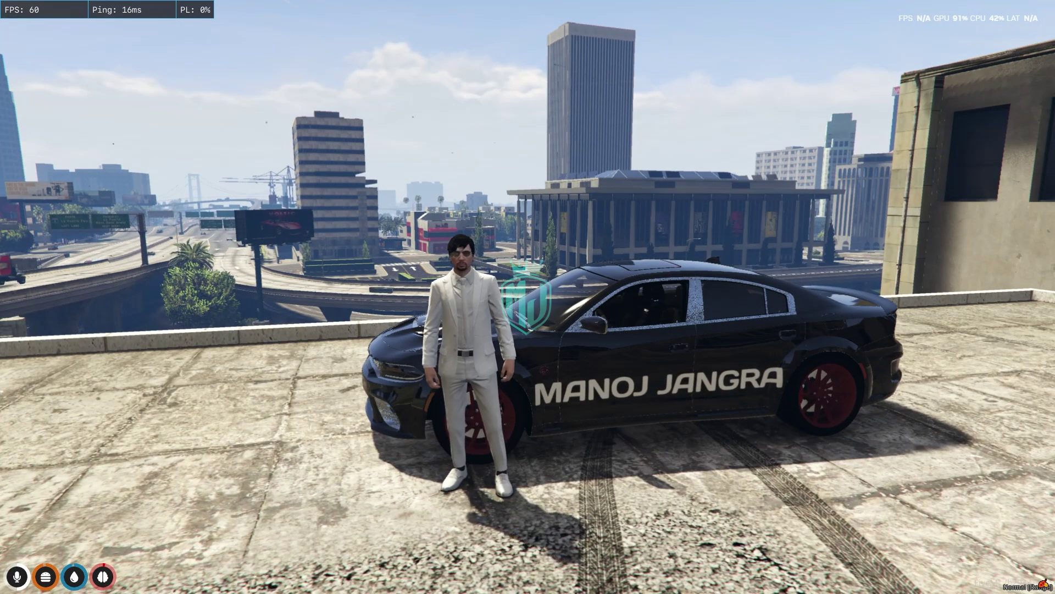
Step: Switch to File Explorer, extract the Realistic Pack archive in the mjv2 folder, and open the extracted Realistic Pack folder
{"action": "key", "text": "super"}
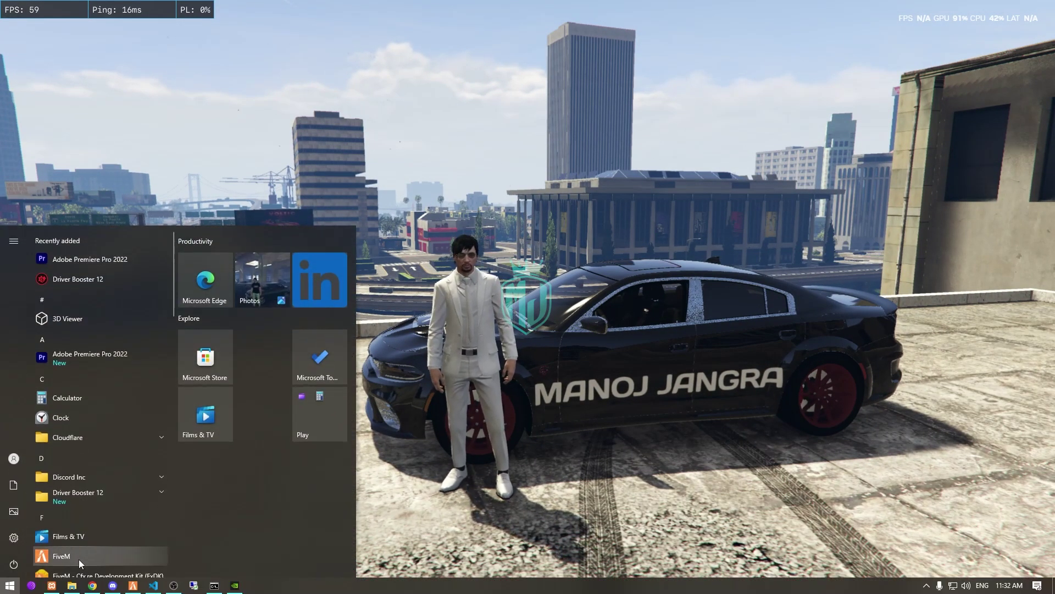
{"action": "left_click", "coordinate": [72, 585]}
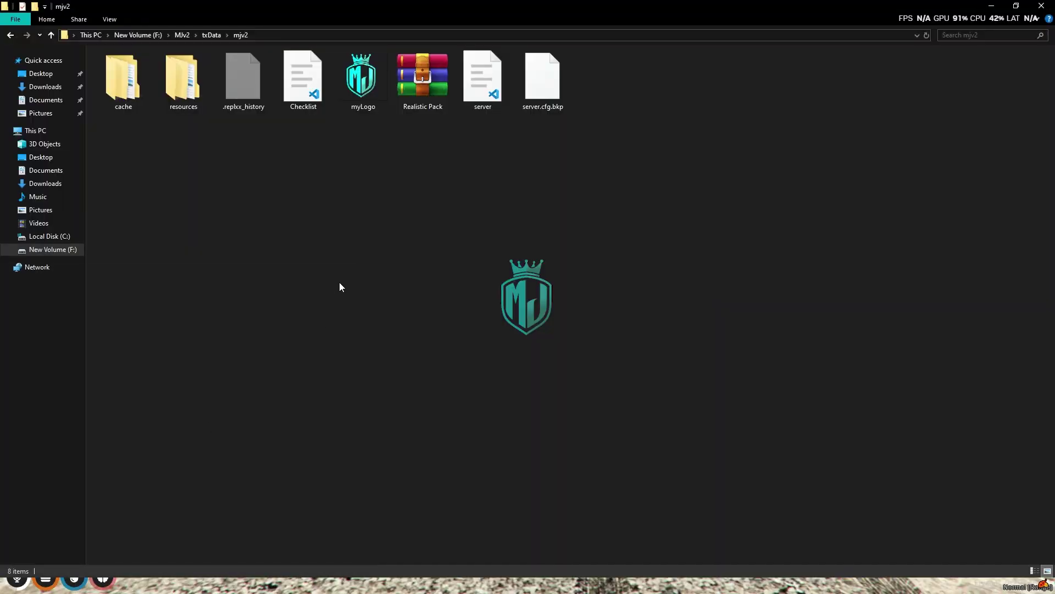
{"action": "left_click", "coordinate": [419, 93]}
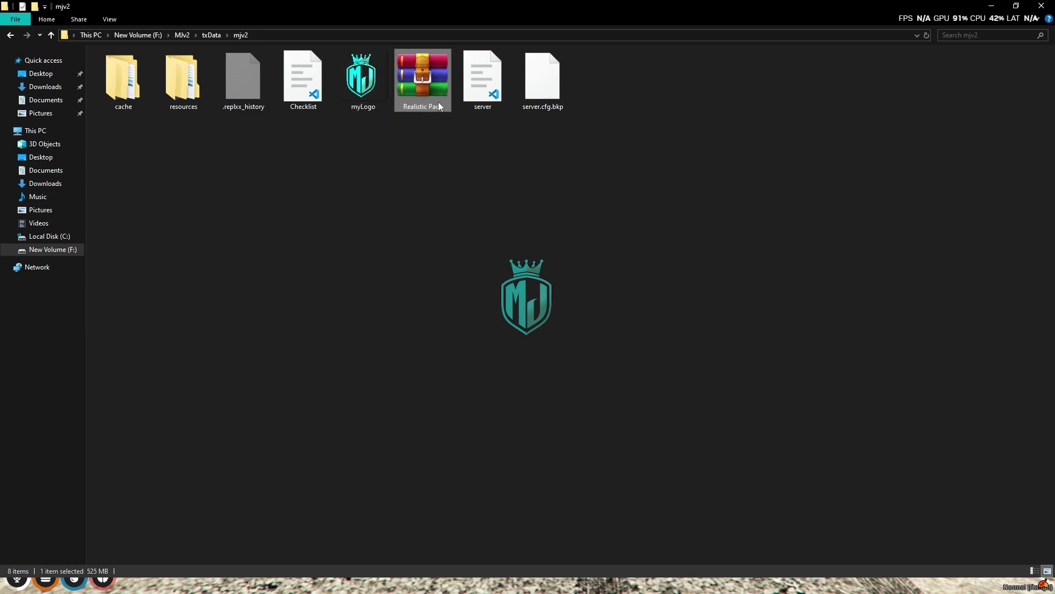
{"action": "right_click", "coordinate": [428, 96]}
{"action": "left_click", "coordinate": [465, 140]}
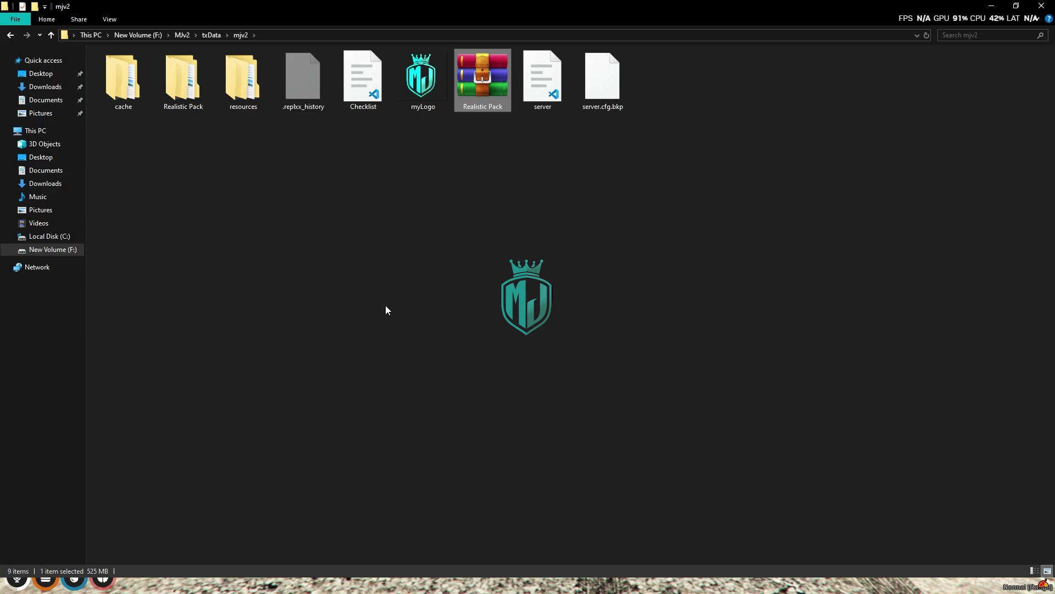
{"action": "double_click", "coordinate": [202, 96]}
{"action": "right_click", "coordinate": [210, 133]}
{"action": "left_click", "coordinate": [187, 100]}
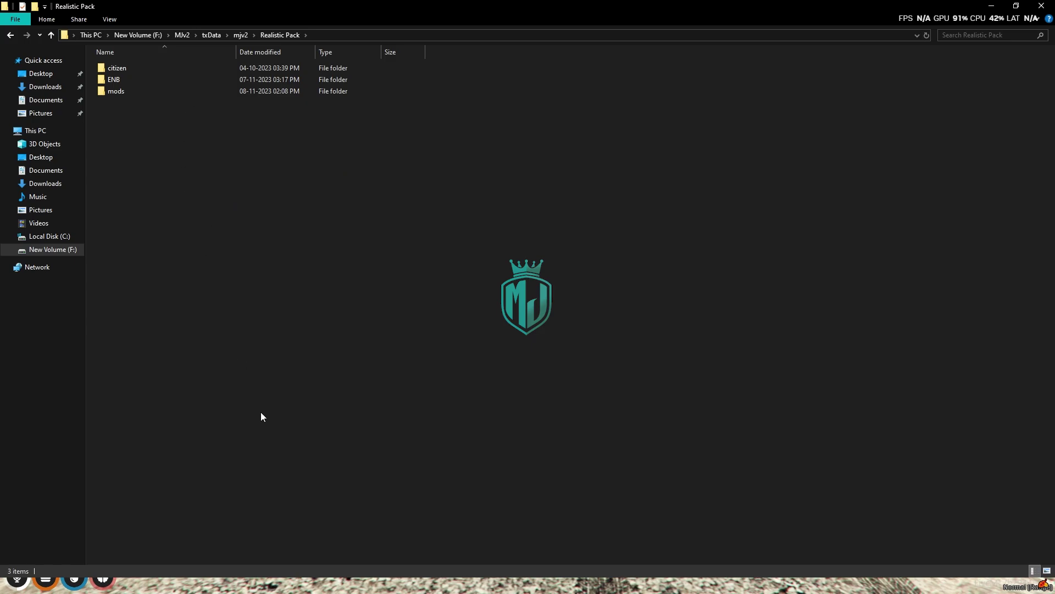
Step: Find FiveM through the Windows search, open its file location, and go into the FiveM Application Data folder
{"action": "key", "text": "super"}
{"action": "type", "text": "fivm"}
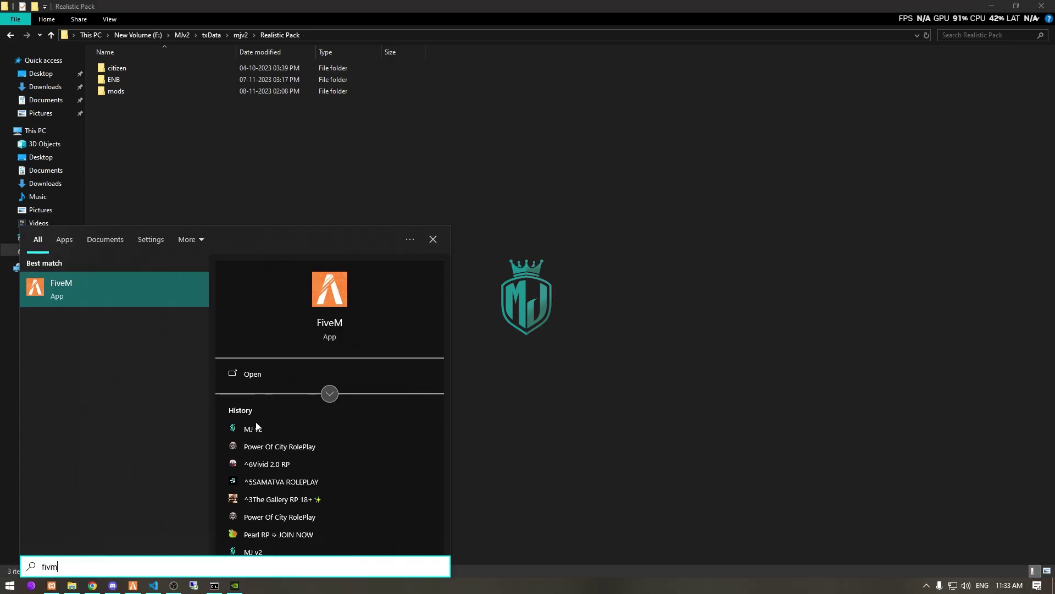
{"action": "right_click", "coordinate": [80, 300]}
{"action": "left_click", "coordinate": [127, 335]}
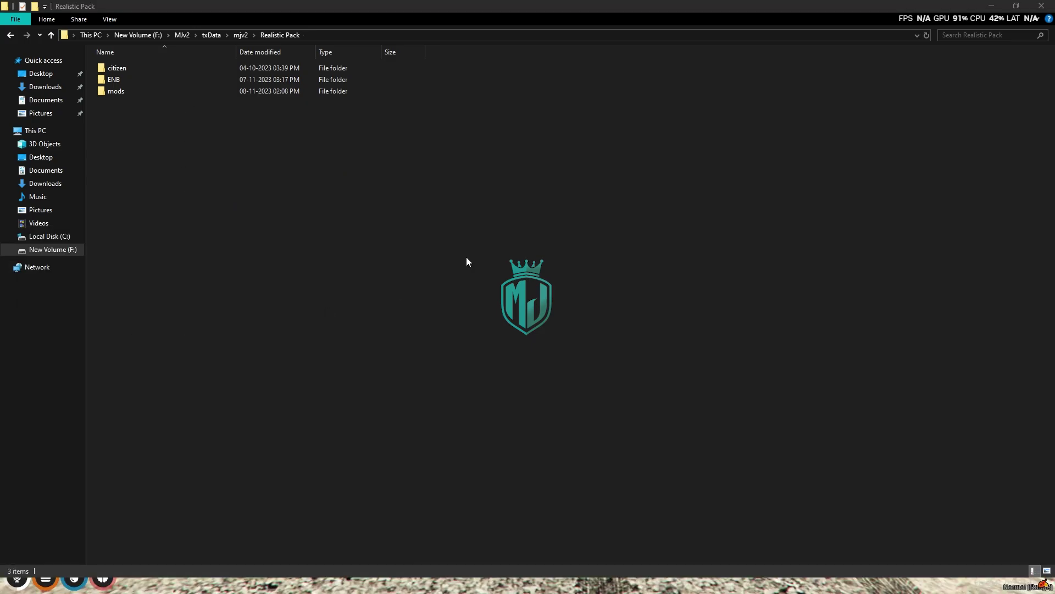
{"action": "right_click", "coordinate": [298, 244]}
{"action": "left_click", "coordinate": [342, 263]}
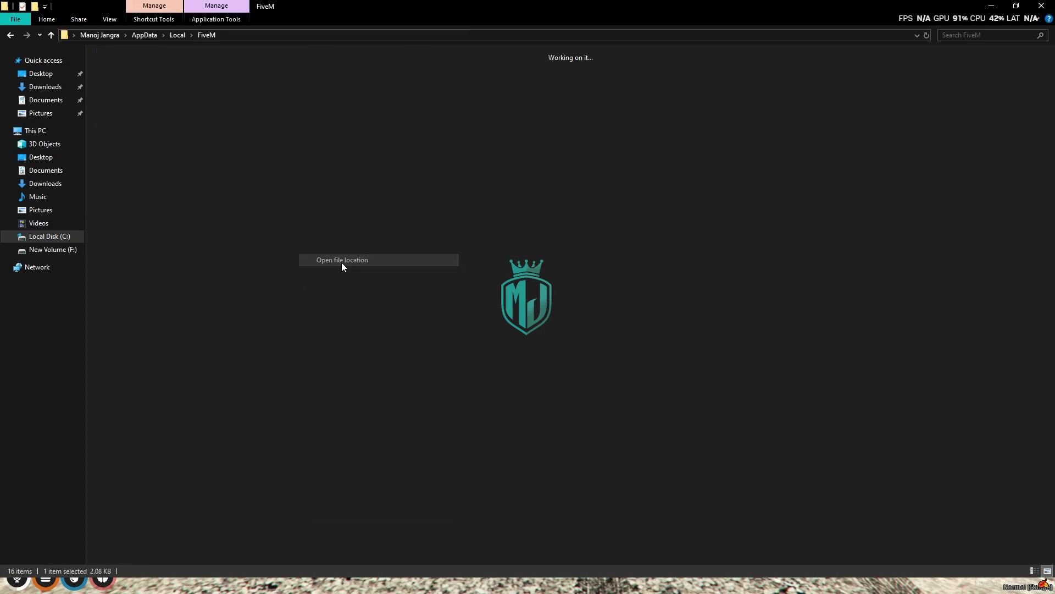
{"action": "left_click_drag", "start_coordinate": [516, 7], "coordinate": [664, 137]}
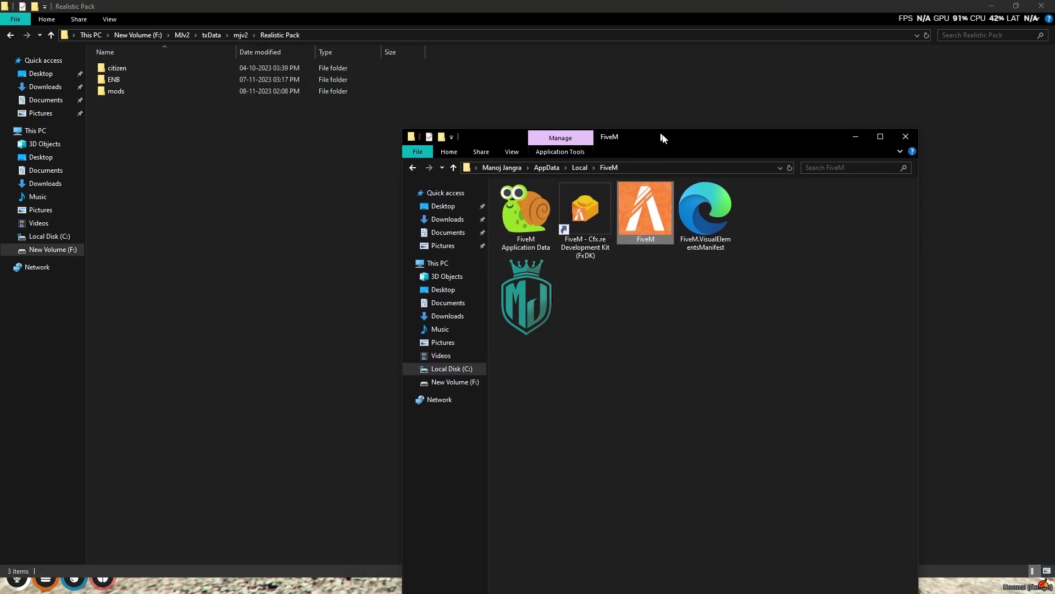
{"action": "double_click", "coordinate": [543, 205]}
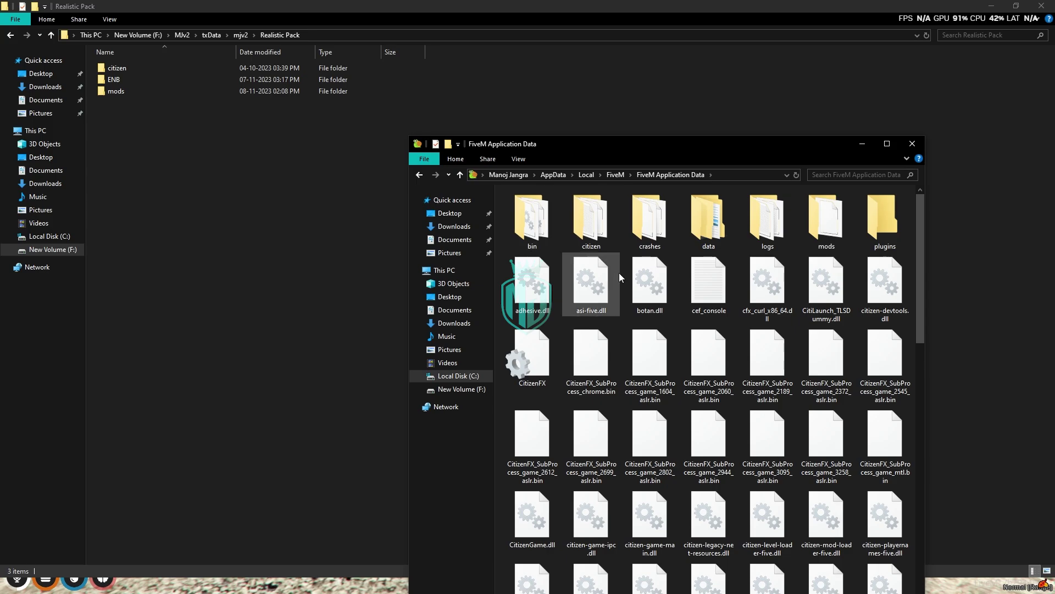
{"action": "left_click", "coordinate": [589, 231]}
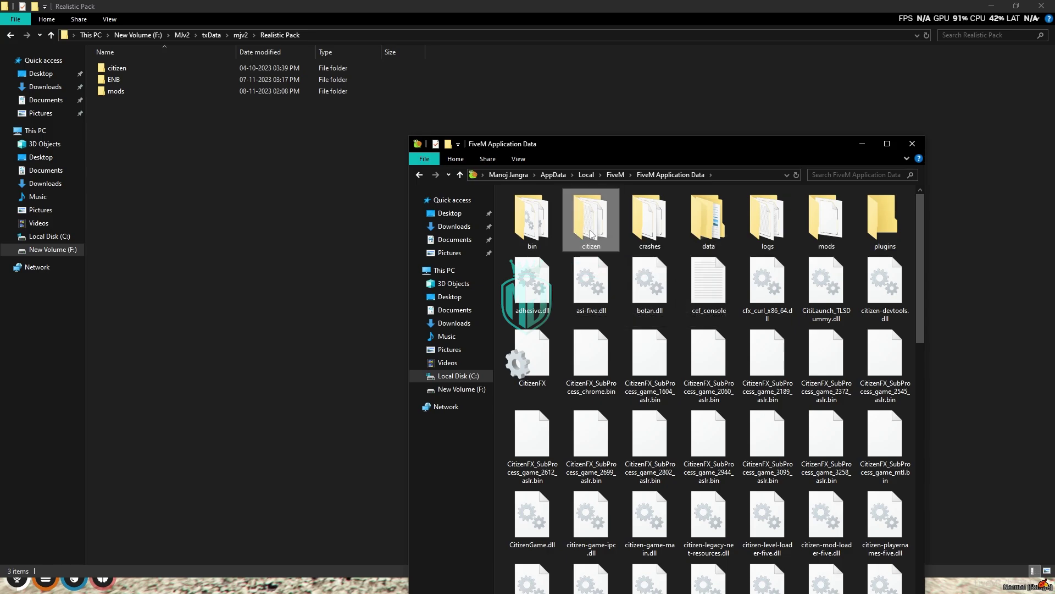
Step: Move the four Real MOD files from Realistic Pack's mods folder into the mods folder of FiveM Application Data
{"action": "double_click", "coordinate": [838, 240]}
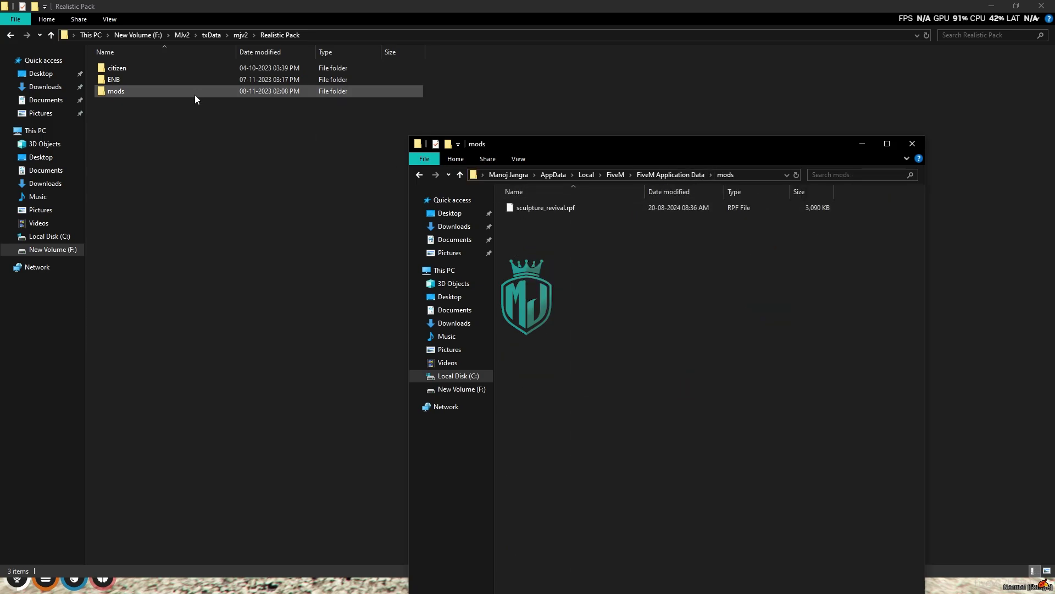
{"action": "double_click", "coordinate": [172, 93]}
{"action": "left_click_drag", "start_coordinate": [166, 118], "coordinate": [143, 67]}
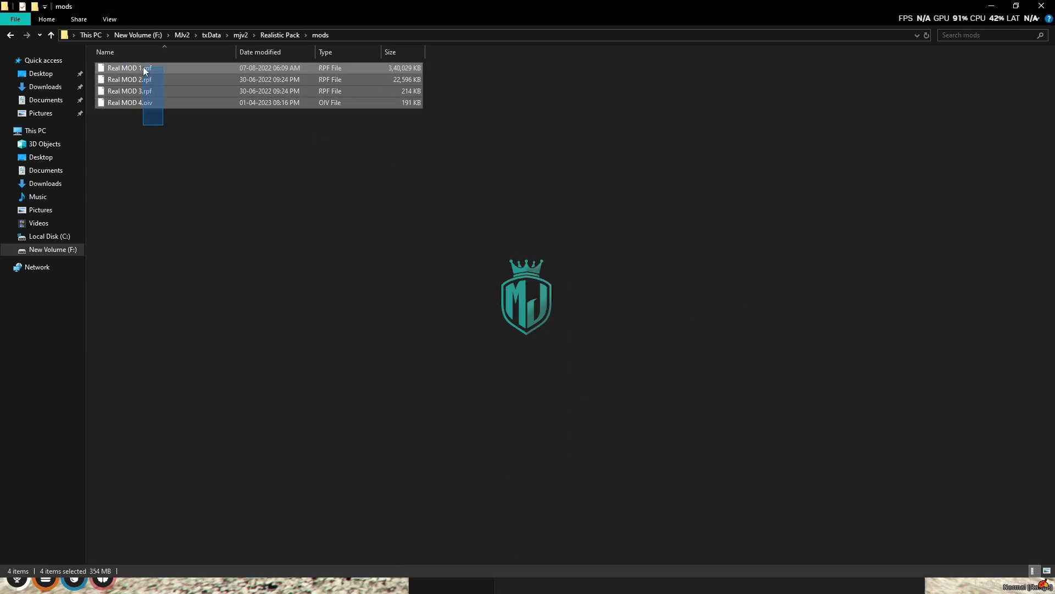
{"action": "right_click", "coordinate": [143, 67]}
{"action": "left_click", "coordinate": [192, 183]}
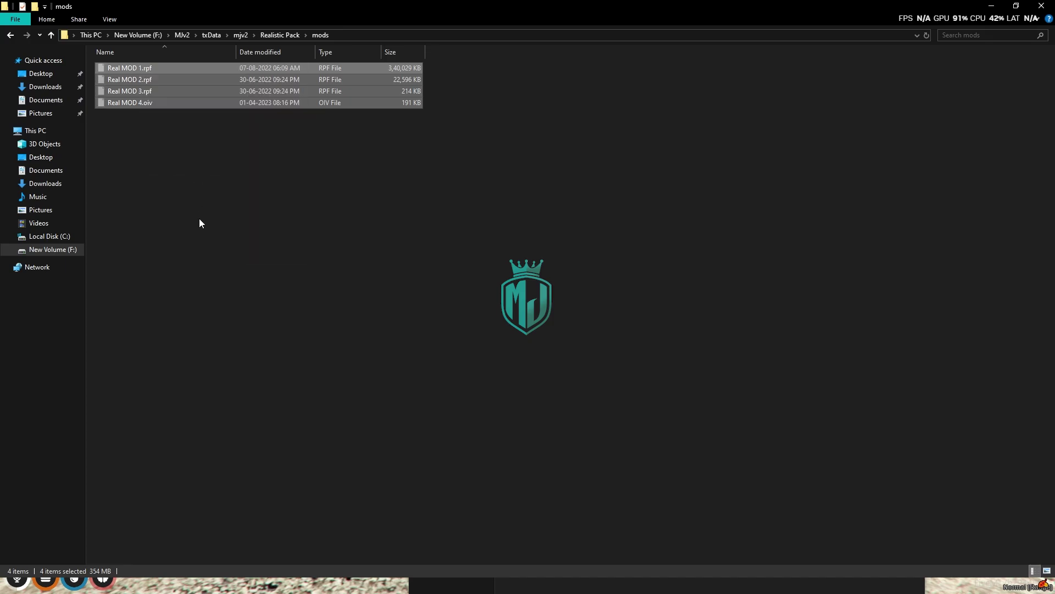
{"action": "key", "text": "super"}
{"action": "mouse_move", "coordinate": [71, 585]}
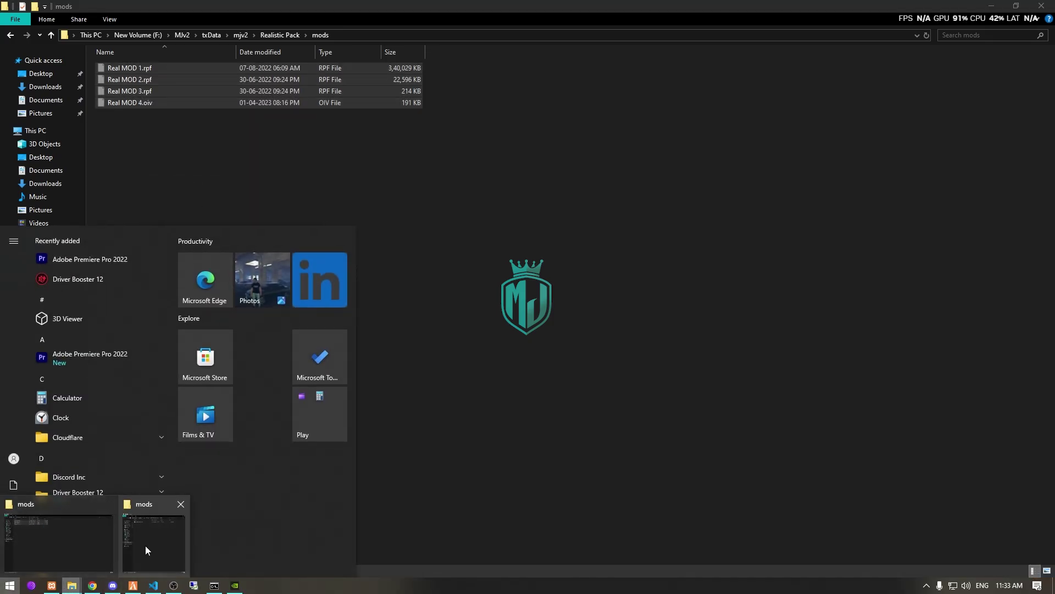
{"action": "left_click", "coordinate": [163, 533]}
{"action": "key", "text": "ctrl+v"}
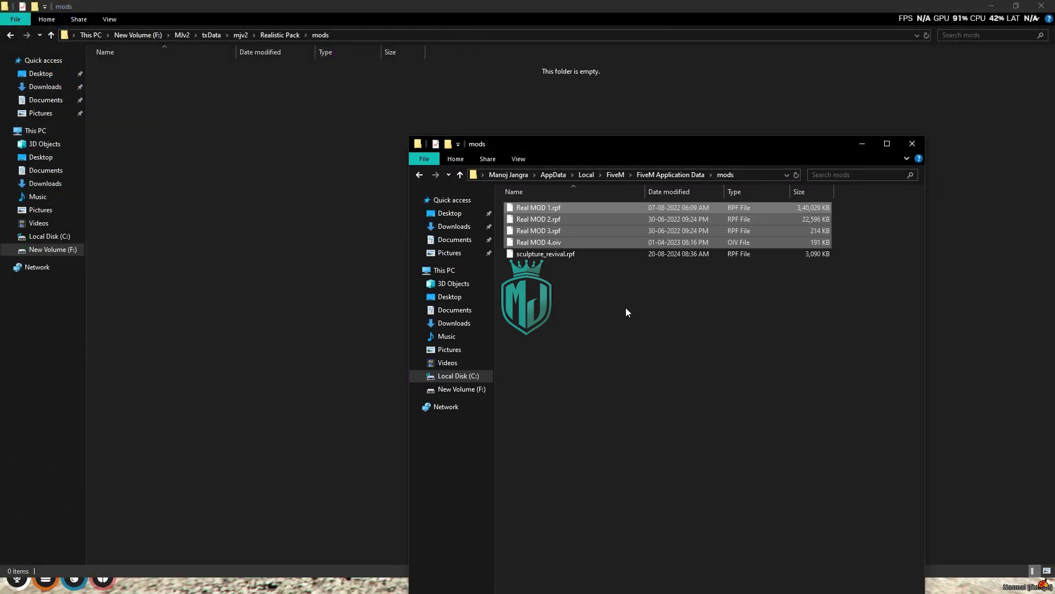
Step: Delete the emptied mods folder from Realistic Pack and arrange the Realistic Pack and FiveM Application Data windows side by side
{"action": "left_click", "coordinate": [686, 176]}
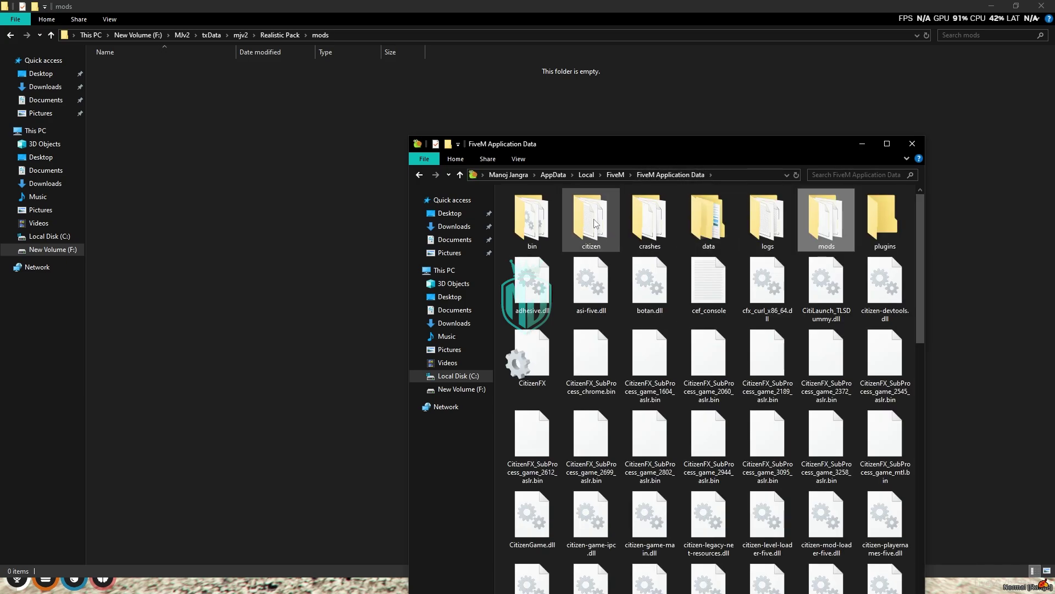
{"action": "left_click", "coordinate": [280, 35]}
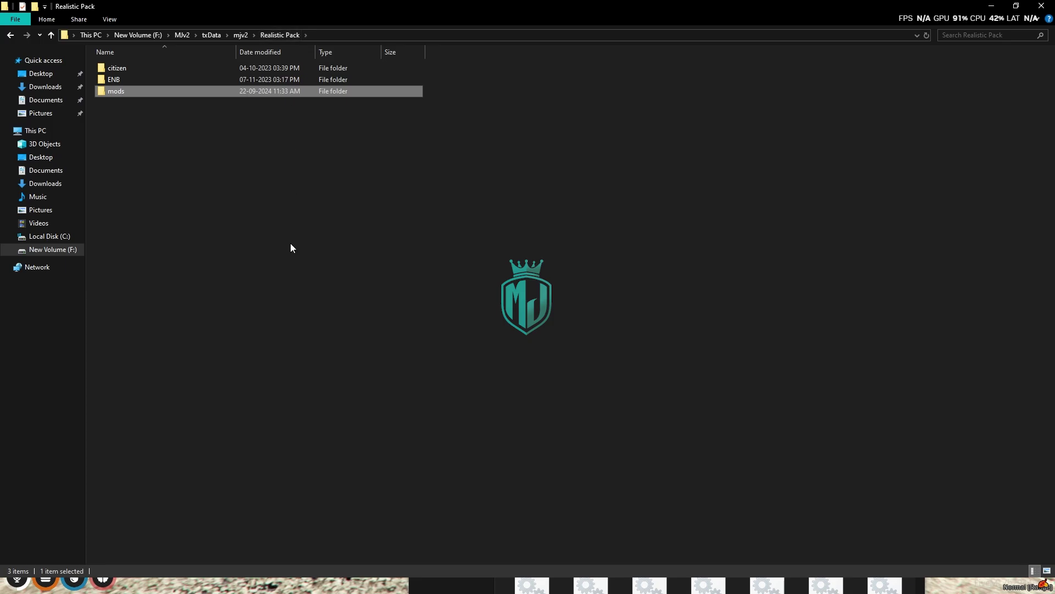
{"action": "key", "text": "Delete"}
{"action": "left_click_drag", "start_coordinate": [534, 6], "coordinate": [365, 81]}
{"action": "left_click_drag", "start_coordinate": [917, 170], "coordinate": [841, 80]}
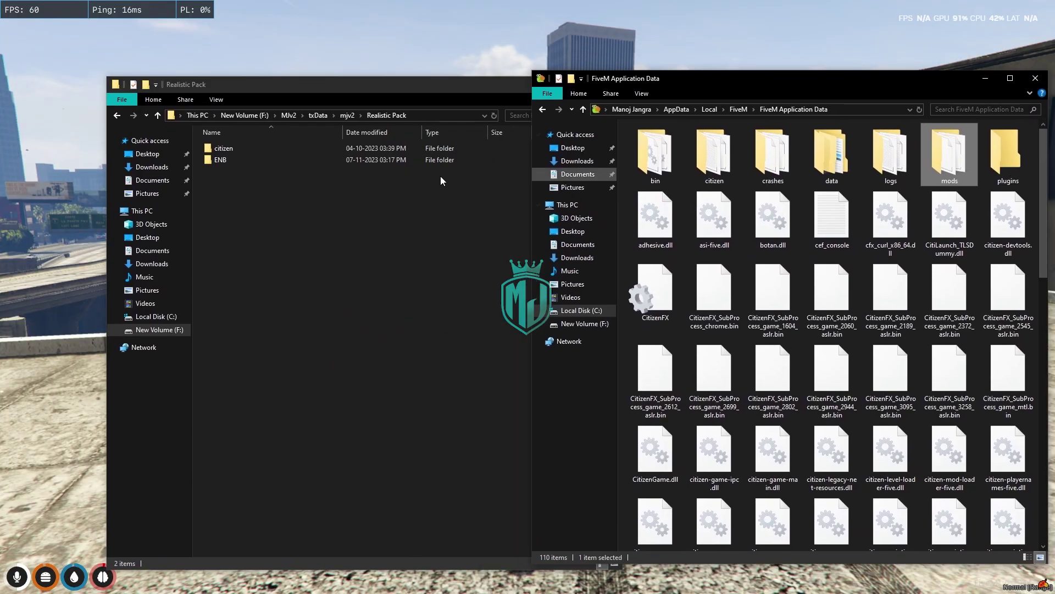
Step: Copy Realistic Pack's citizen folder into FiveM Application Data, merging it with the existing one and retrying the interrupted CitizenFX.Core.dll file
{"action": "left_click", "coordinate": [252, 150]}
{"action": "left_click_drag", "start_coordinate": [252, 149], "coordinate": [739, 192]}
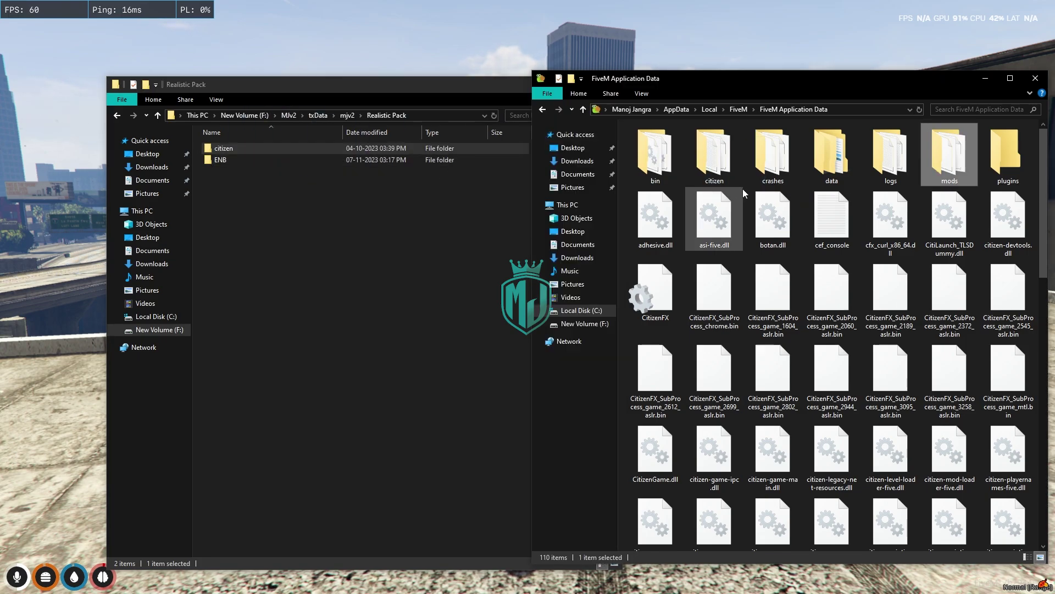
{"action": "left_click", "coordinate": [544, 206]}
{"action": "key", "text": "alt+Tab"}
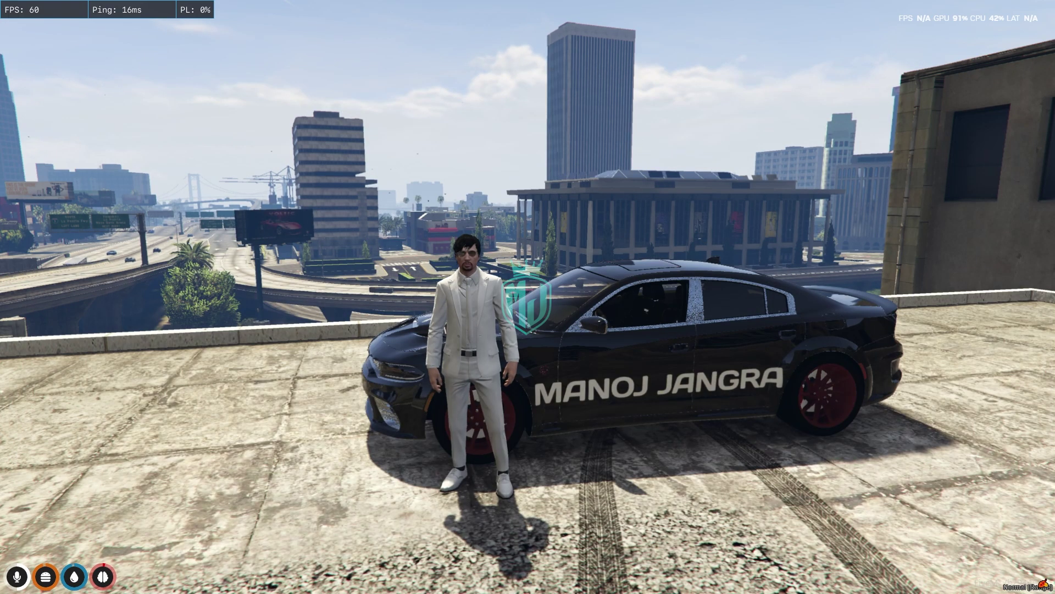
{"action": "key", "text": "F8"}
{"action": "key", "text": "alt+Tab"}
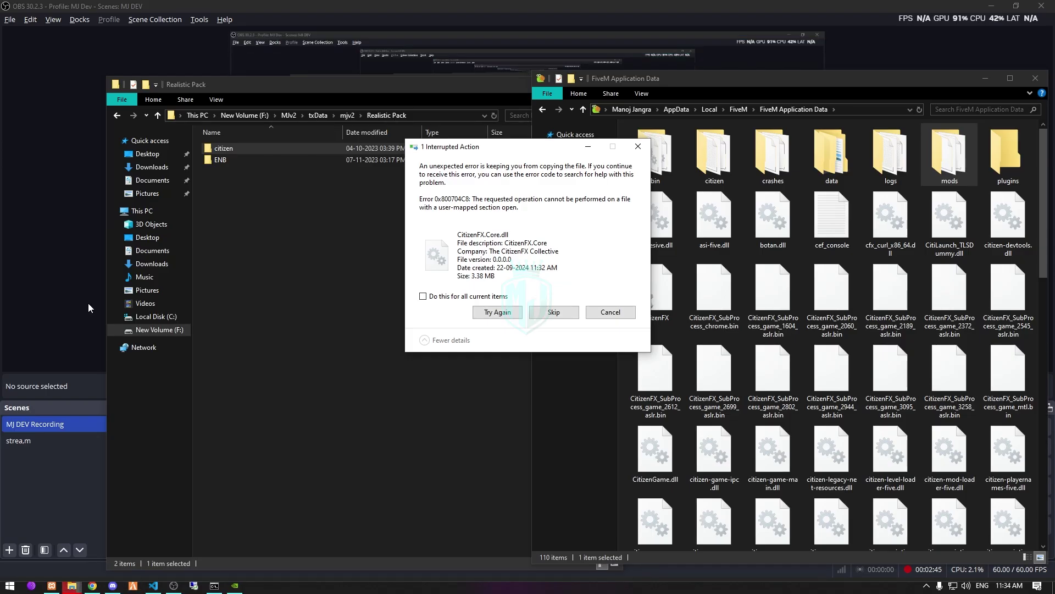
{"action": "left_click", "coordinate": [499, 311]}
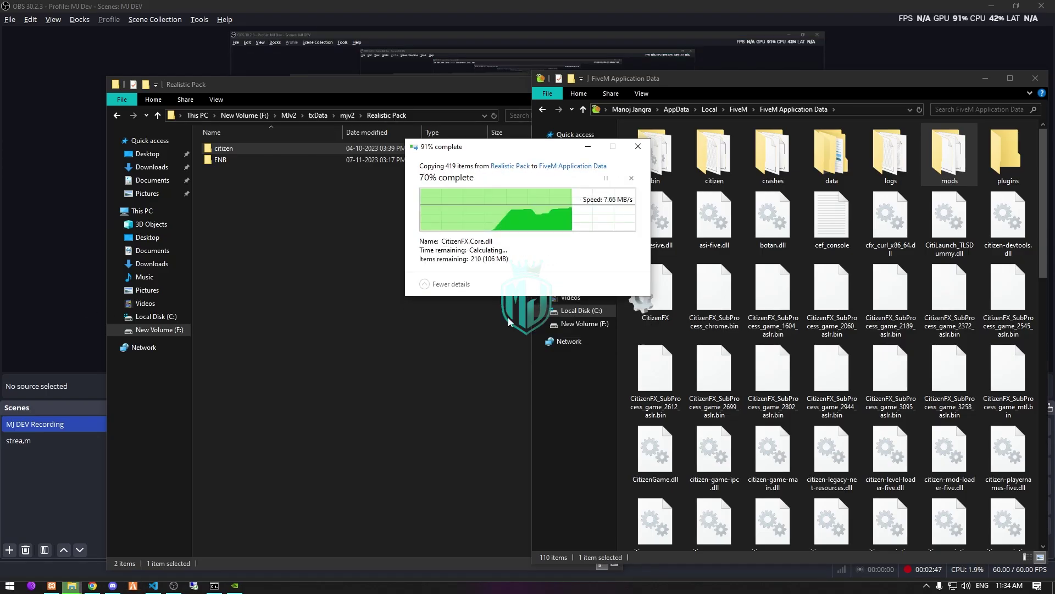
Step: Delete the citizen folder from Realistic Pack and open the ENB folder
{"action": "left_click", "coordinate": [345, 148]}
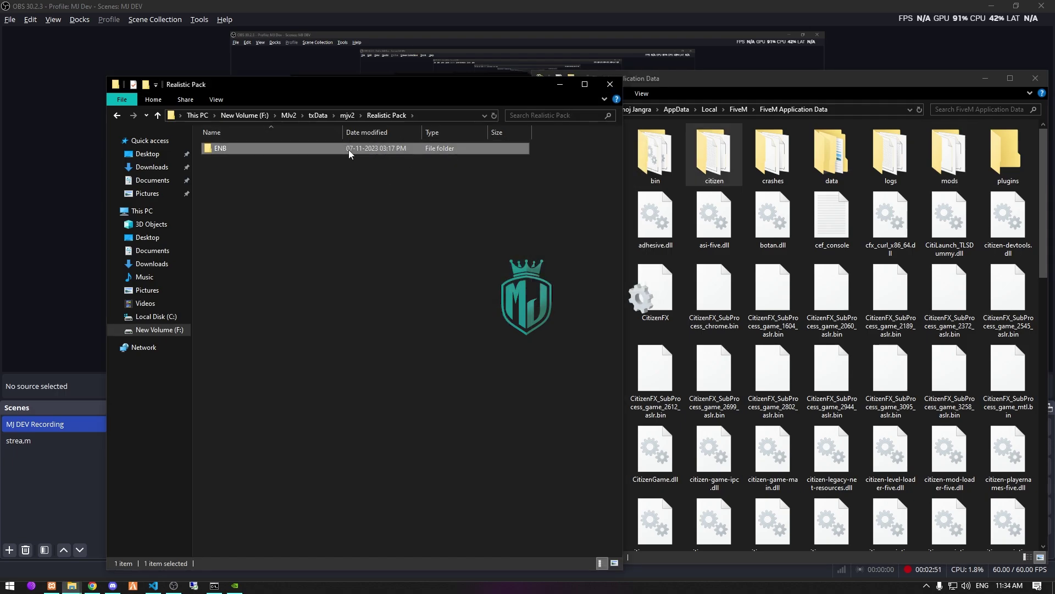
{"action": "double_click", "coordinate": [348, 159]}
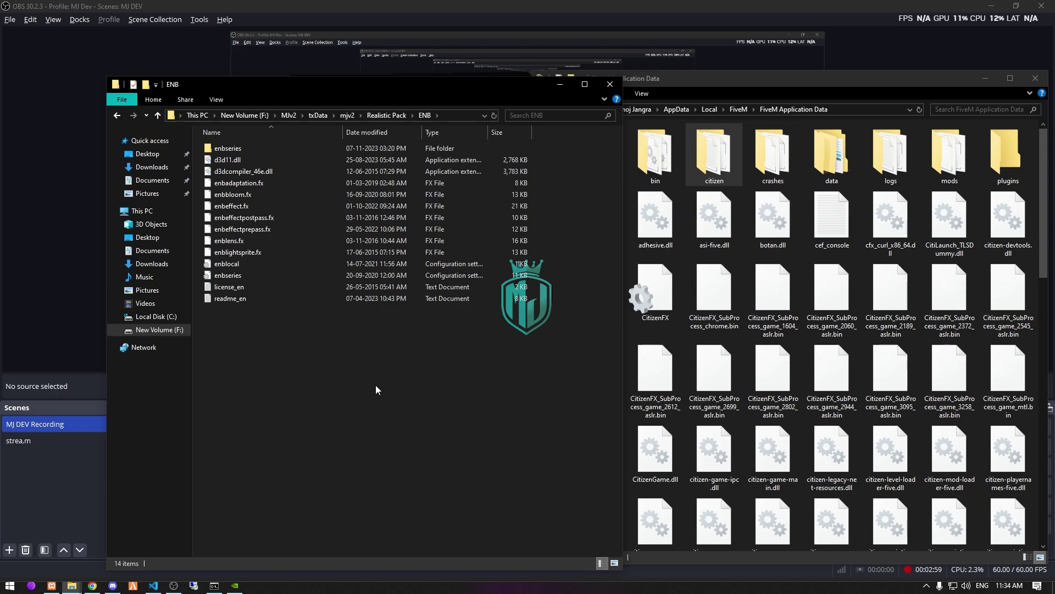
{"action": "key", "text": "super"}
{"action": "type", "text": "gta5"}
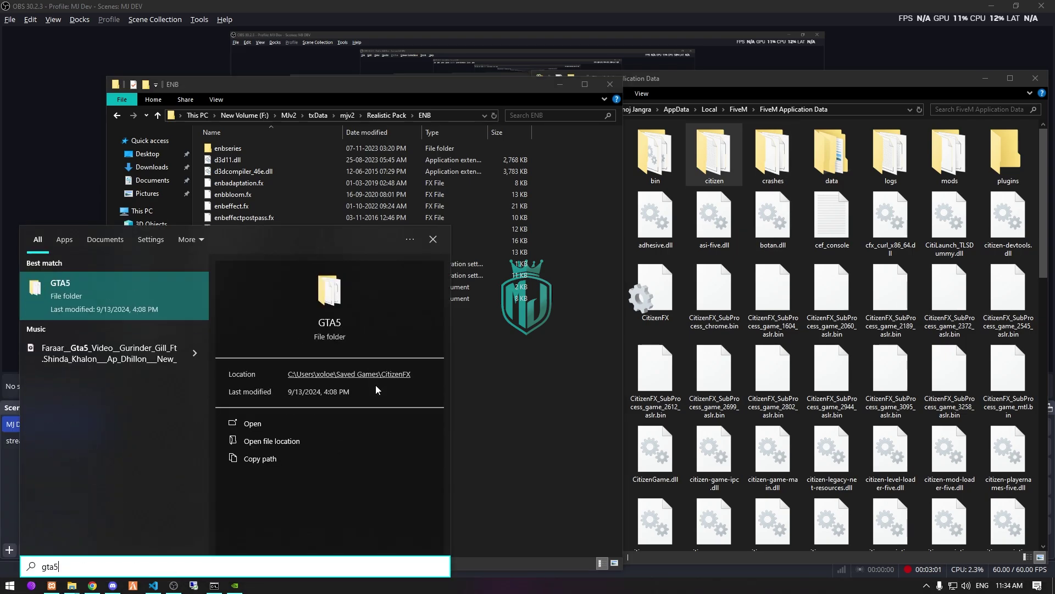
{"action": "left_click", "coordinate": [148, 293]}
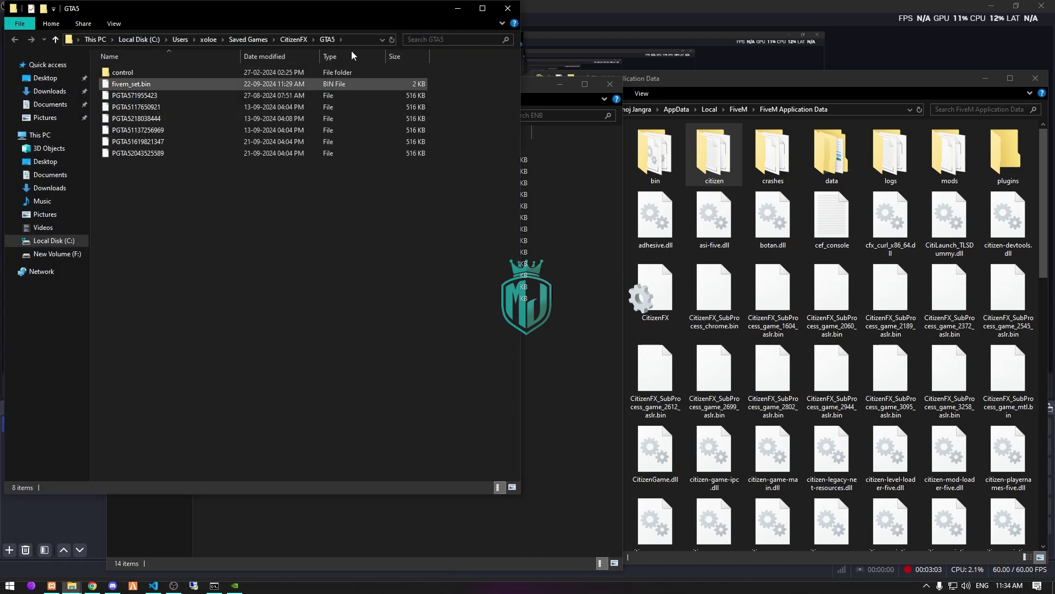
{"action": "left_click", "coordinate": [508, 8]}
Step: Copy all contents of the ENB folder into C:\Program Files\Rockstar Games\Grand Theft Auto V
{"action": "left_click", "coordinate": [752, 229]}
{"action": "left_click", "coordinate": [582, 310]}
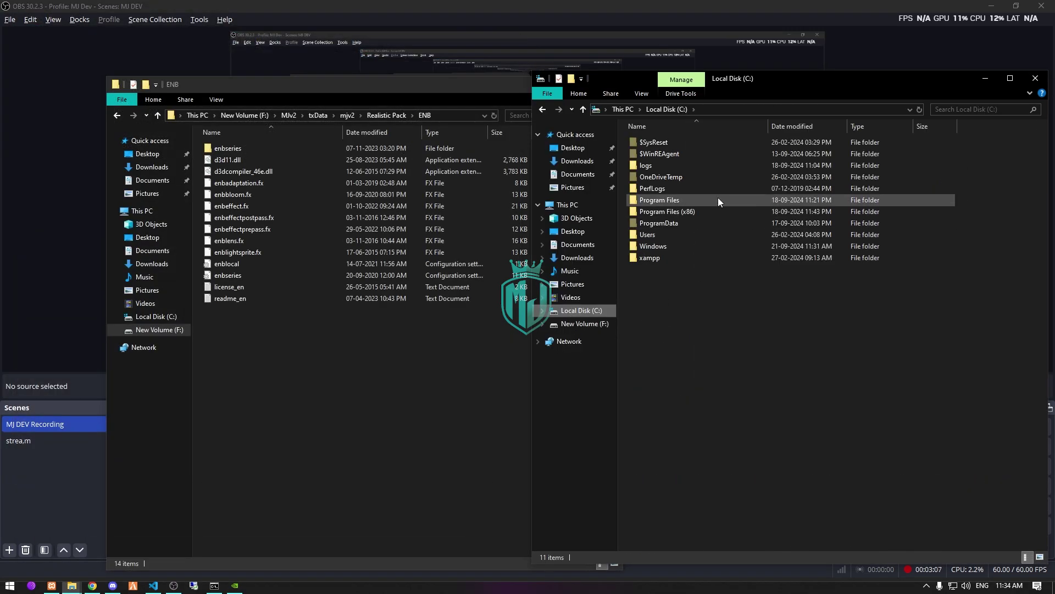
{"action": "double_click", "coordinate": [696, 203]}
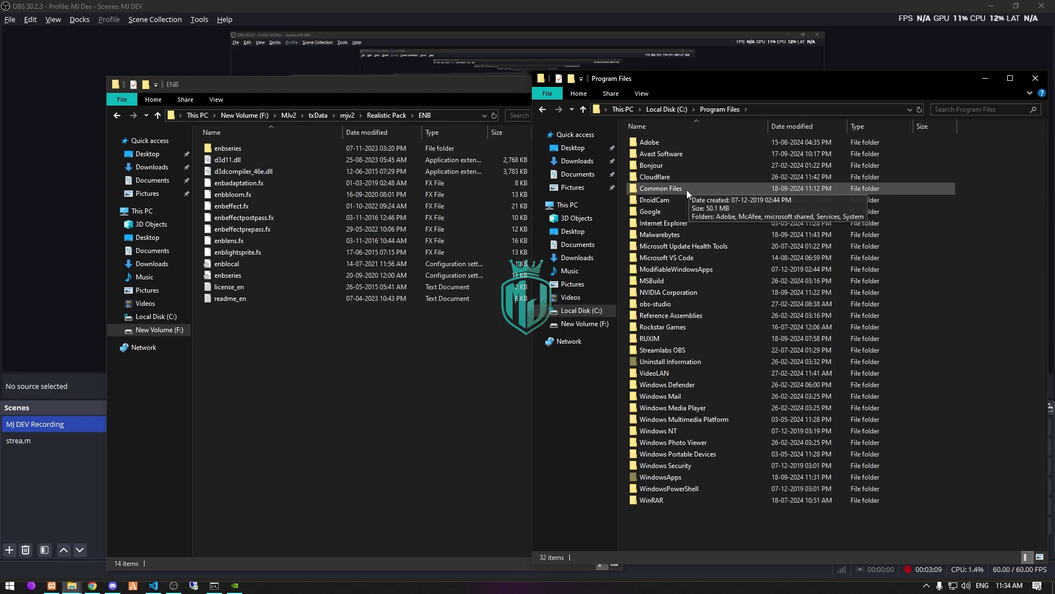
{"action": "double_click", "coordinate": [691, 327]}
{"action": "double_click", "coordinate": [704, 144]}
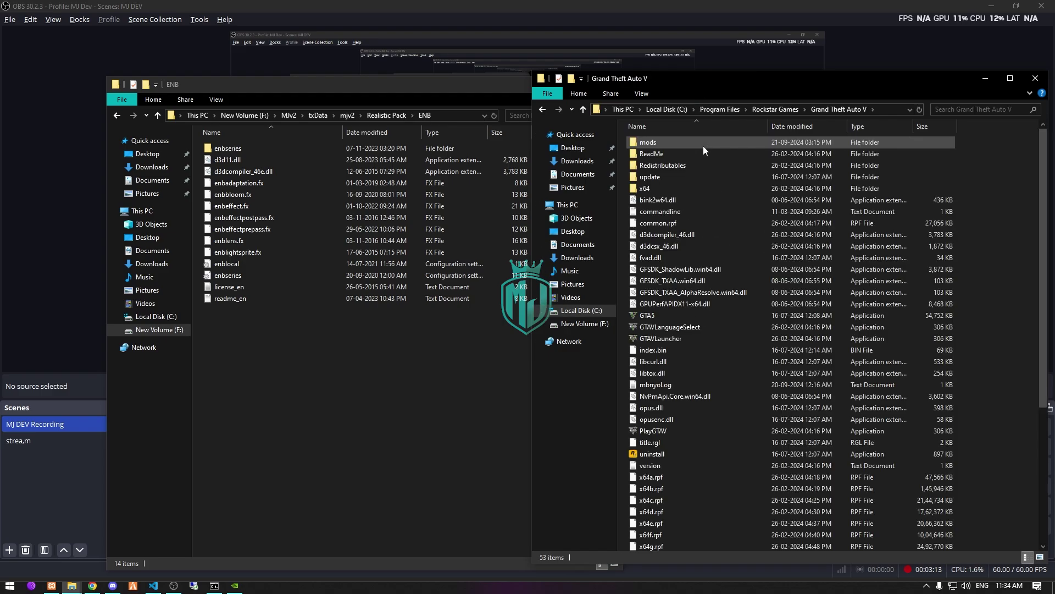
{"action": "left_click_drag", "start_coordinate": [408, 371], "coordinate": [275, 150]}
{"action": "left_click_drag", "start_coordinate": [275, 150], "coordinate": [1005, 262]}
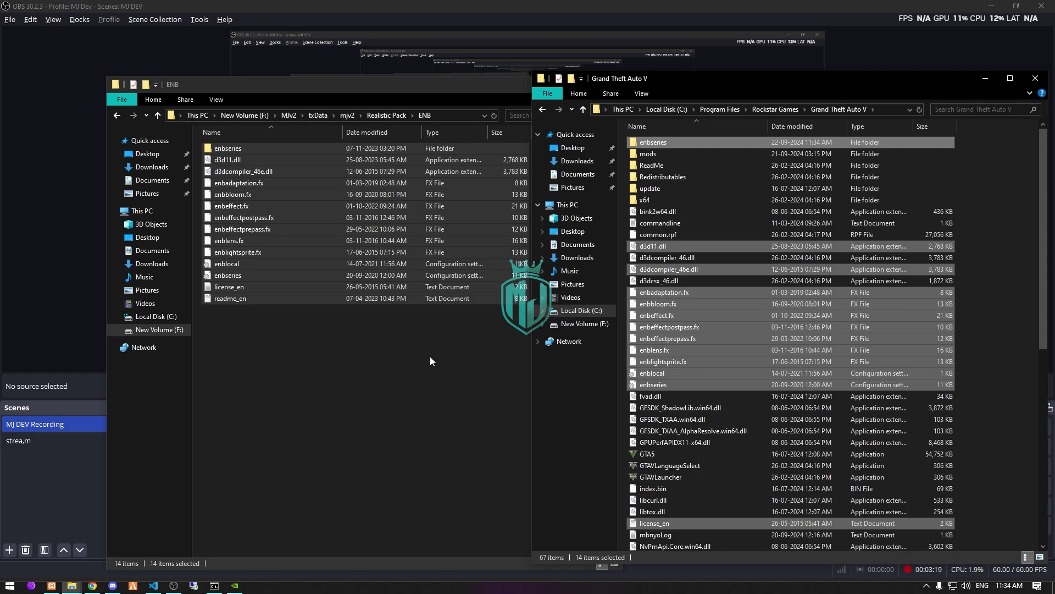
Step: Switch to FiveM, spawn the character at Last Location and bring up a car with the console command car elchapo
{"action": "left_click", "coordinate": [430, 356]}
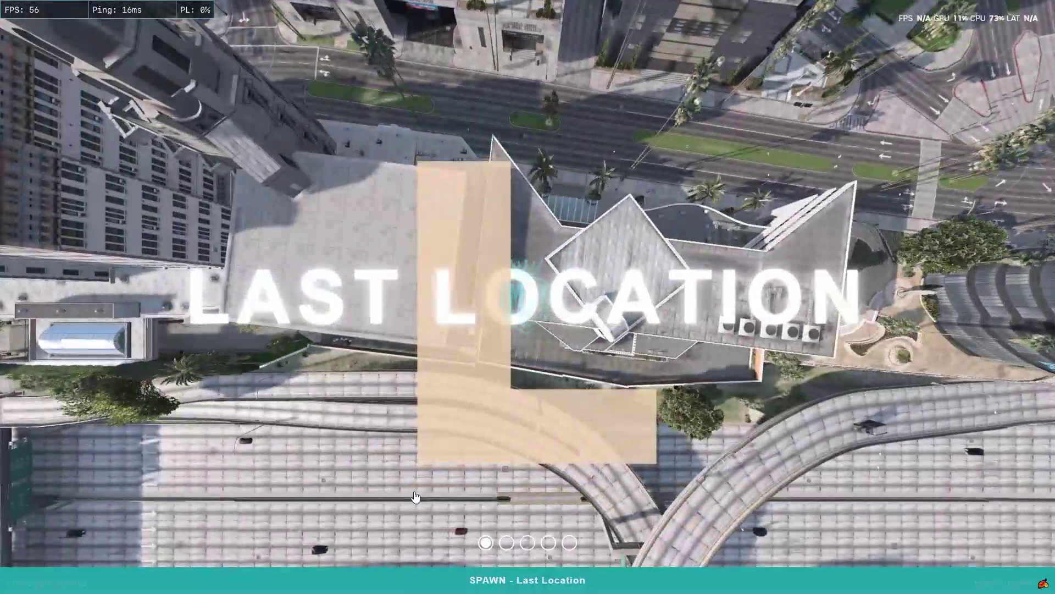
{"action": "left_click", "coordinate": [527, 580]}
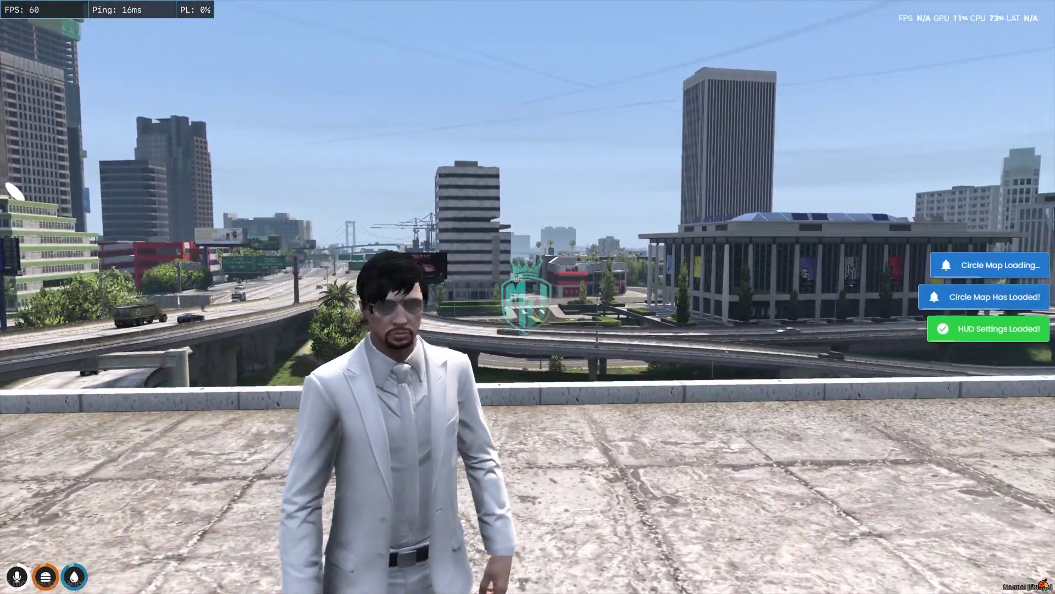
{"action": "key", "text": "F8"}
{"action": "type", "text": "ar"}
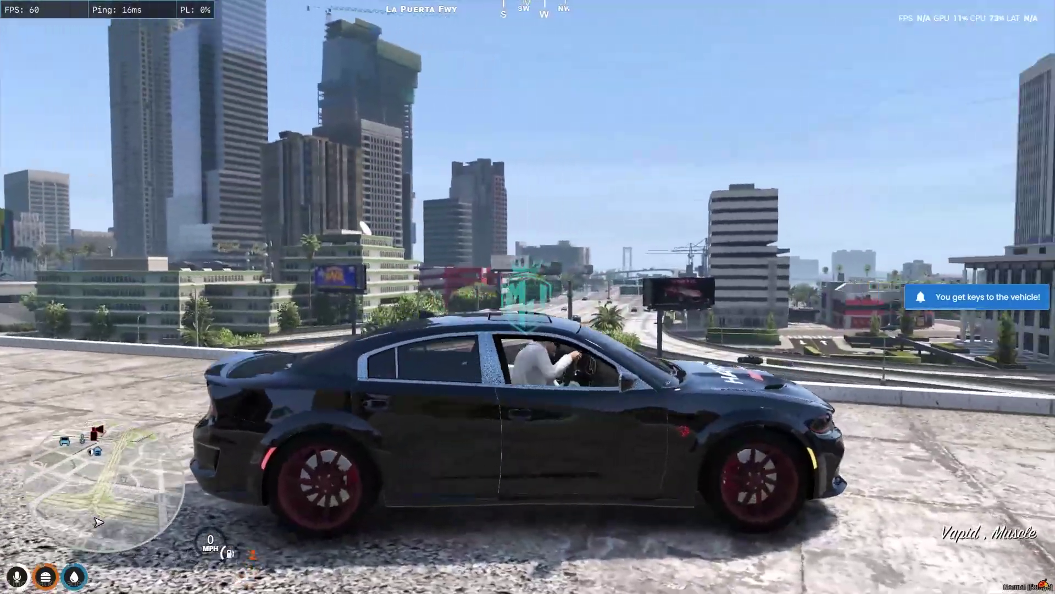
{"action": "key", "text": "f"}
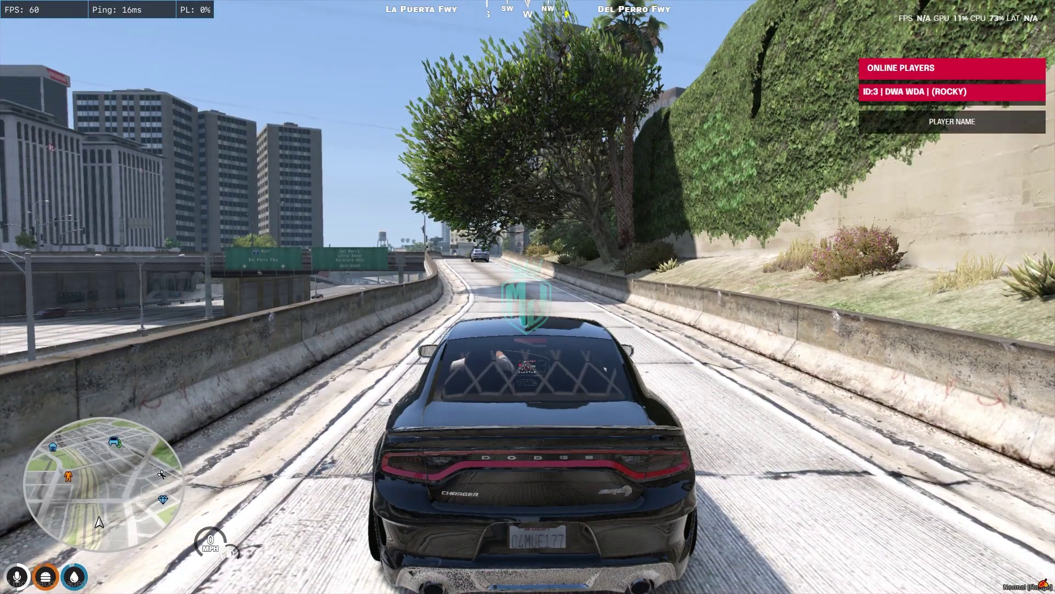
{"action": "key", "text": "Down"}
{"action": "key", "text": "Return"}
{"action": "key", "text": "BackSpace"}
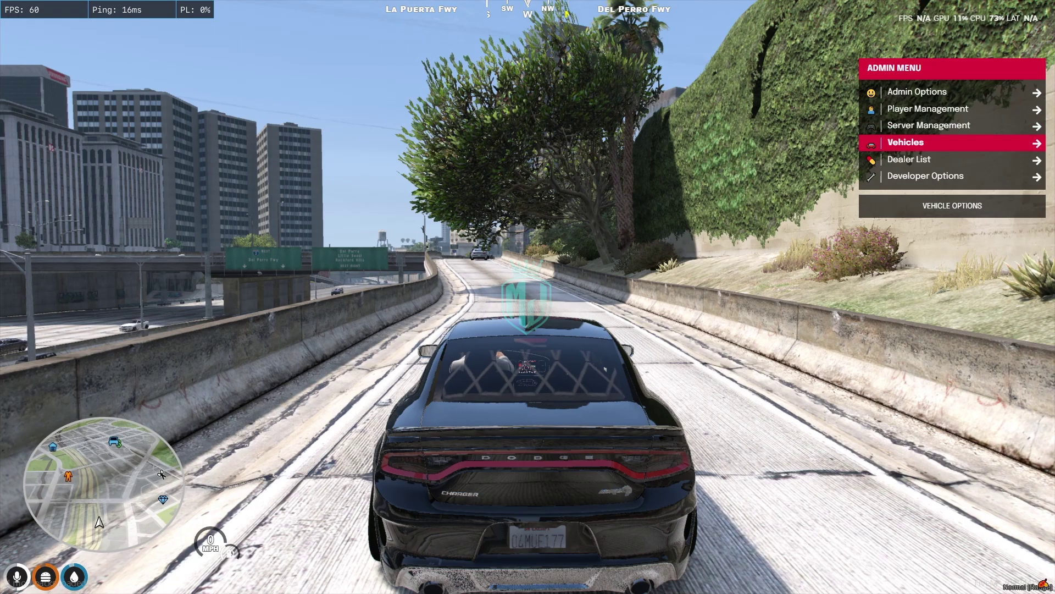
Step: Set the server weather to Rain
{"action": "key", "text": "Up"}
{"action": "key", "text": "Return"}
{"action": "key", "text": "Down"}
{"action": "key", "text": "Return"}
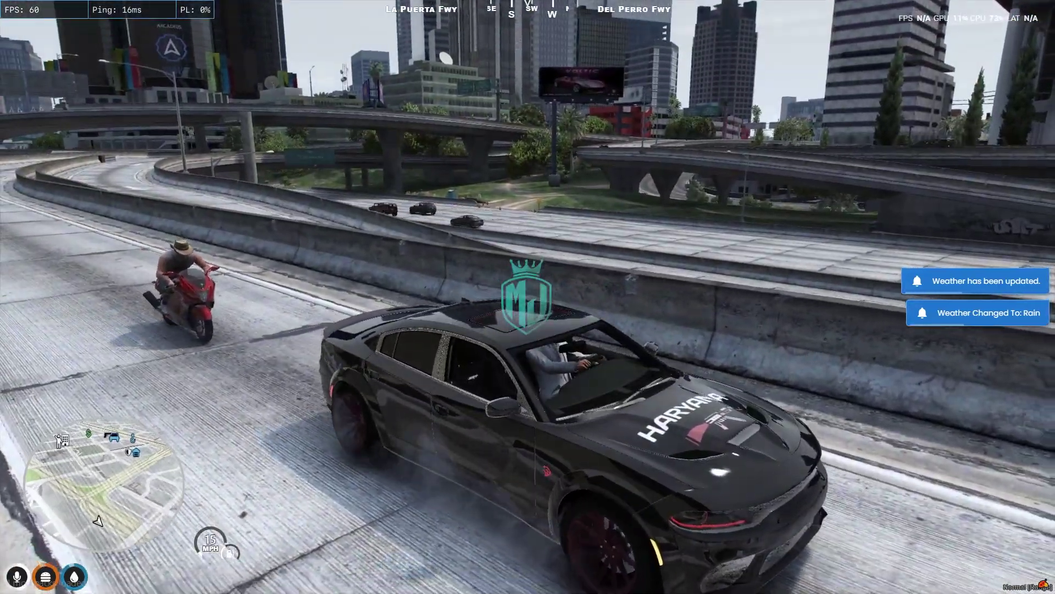
Step: Drive through the city in the rain to examine the wet roads, reflections and car paint
{"action": "key", "text": "w"}
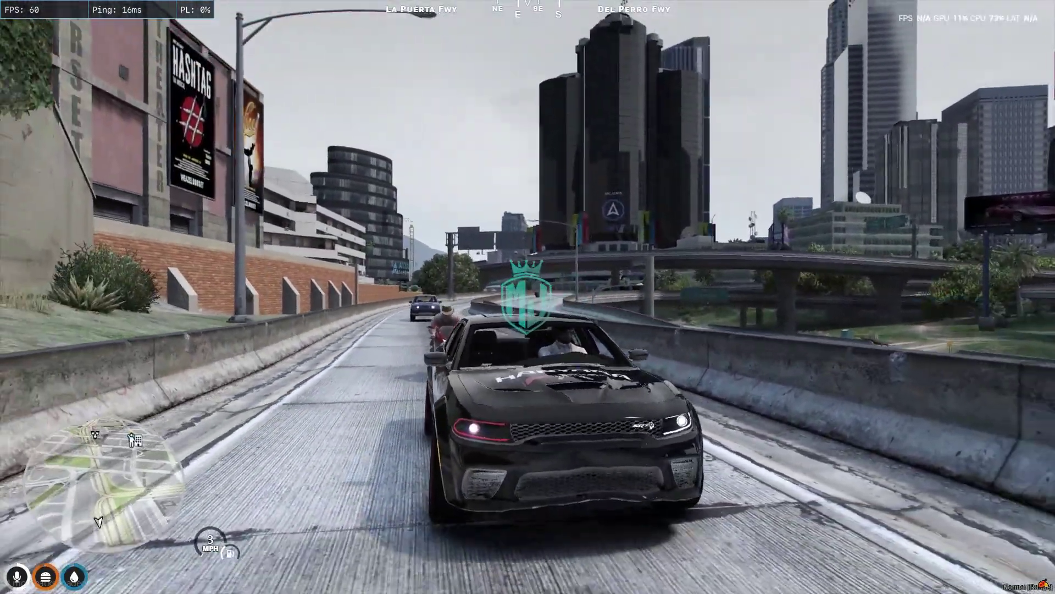
{"action": "key", "text": "w"}
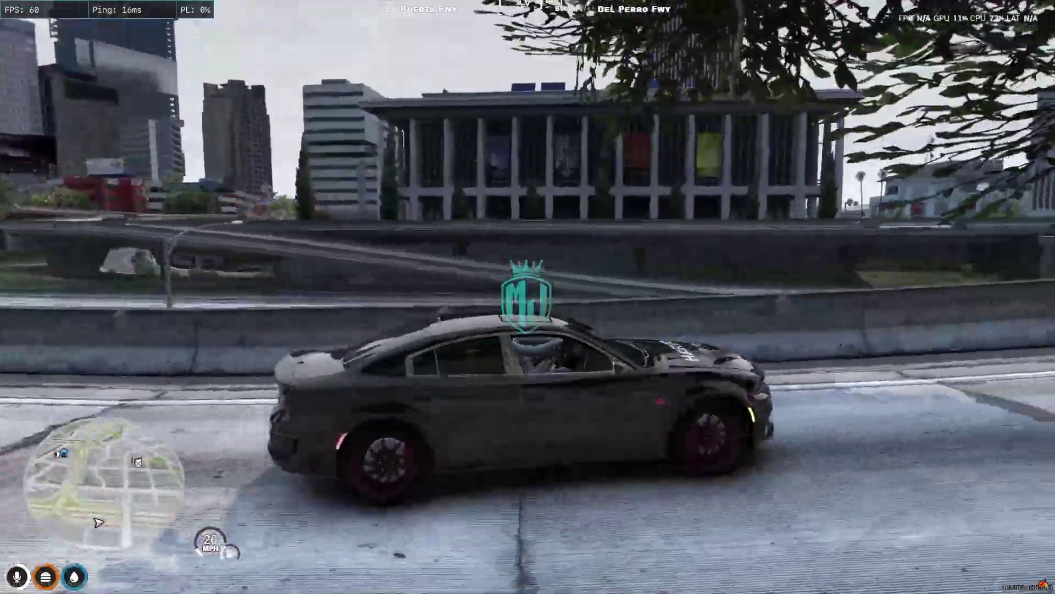
{"action": "key", "text": "w"}
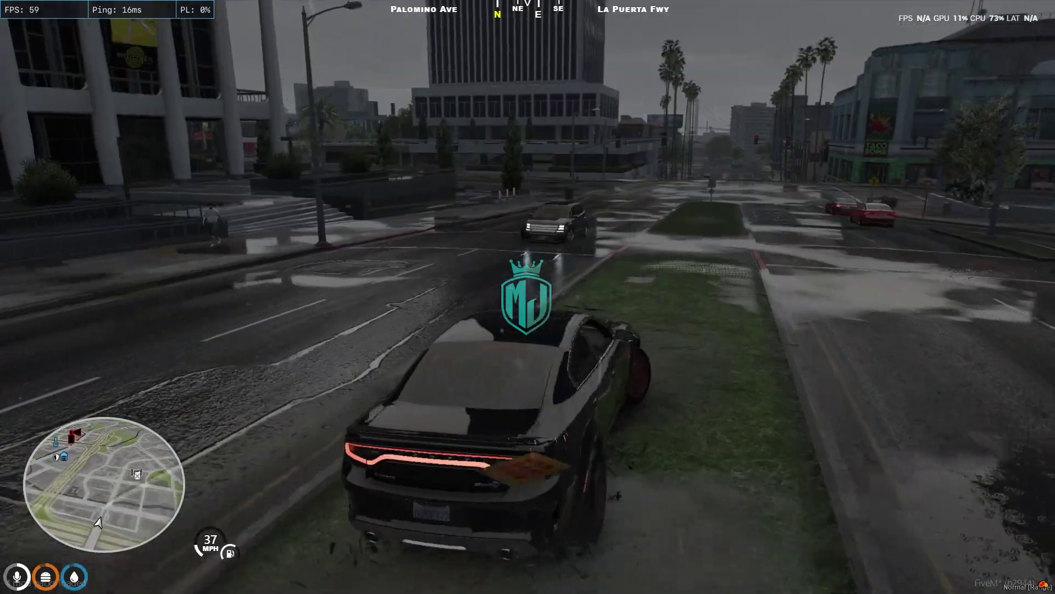
{"action": "key", "text": "w"}
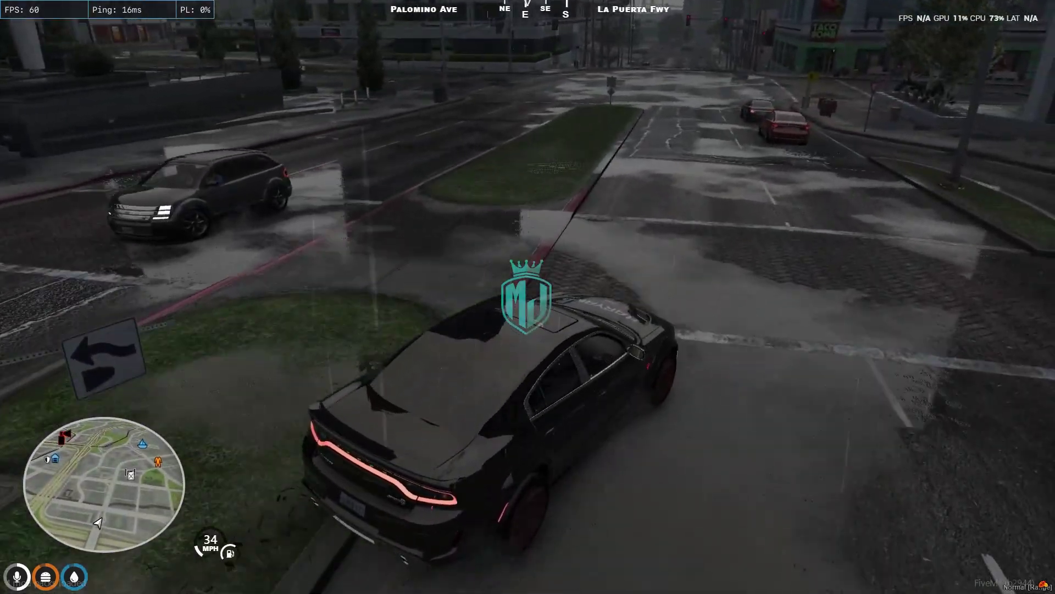
{"action": "key", "text": "w"}
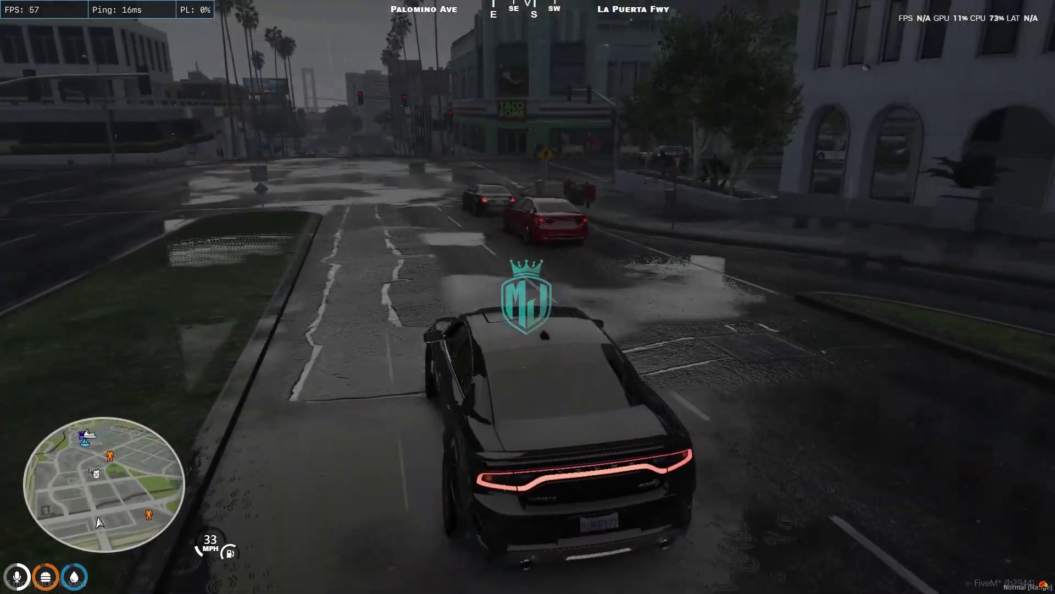
{"action": "key", "text": "a"}
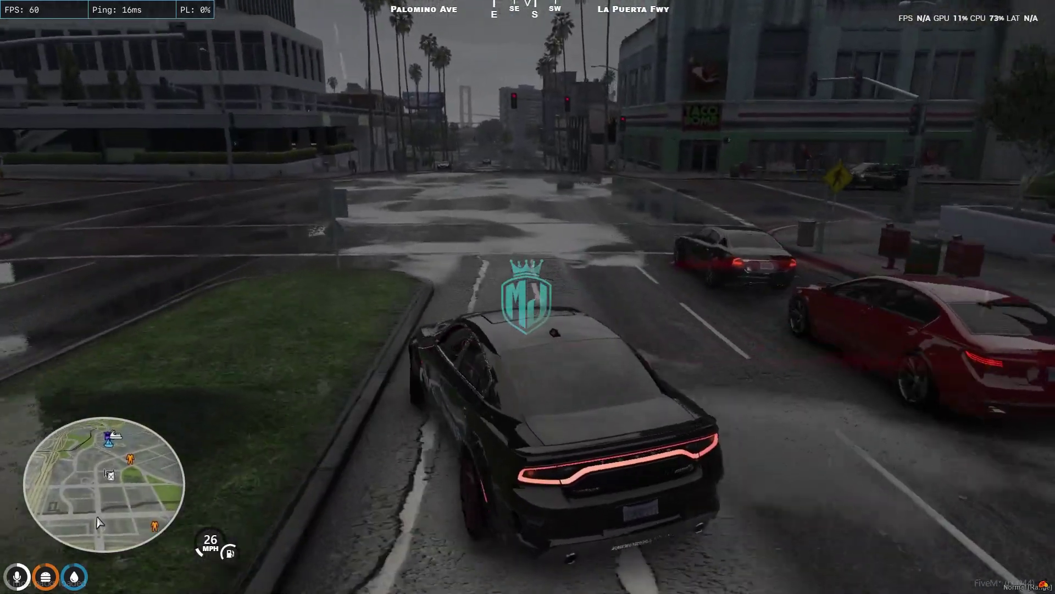
{"action": "key", "text": "d"}
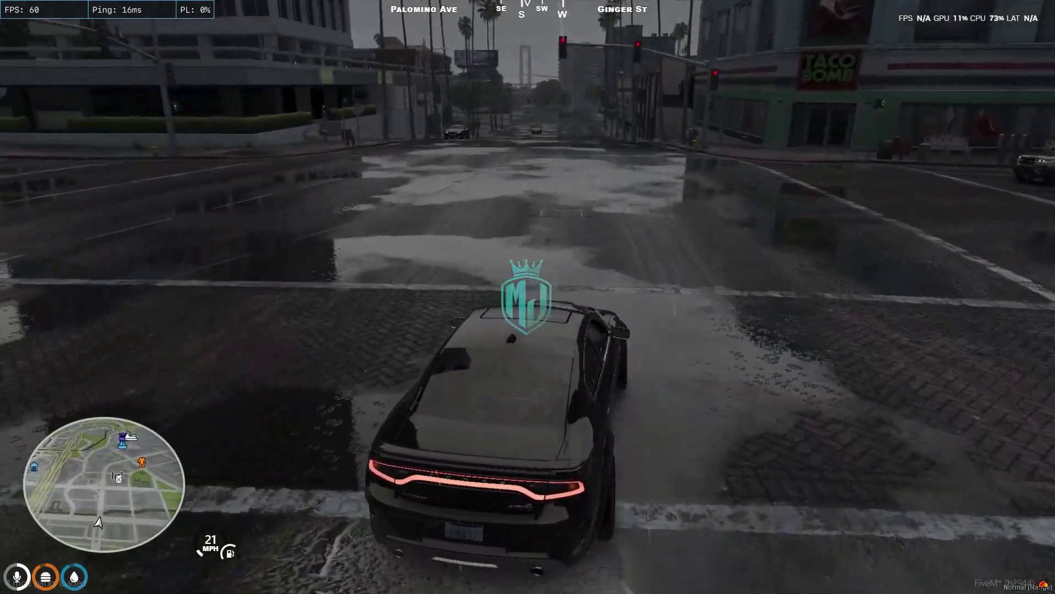
{"action": "key", "text": "a"}
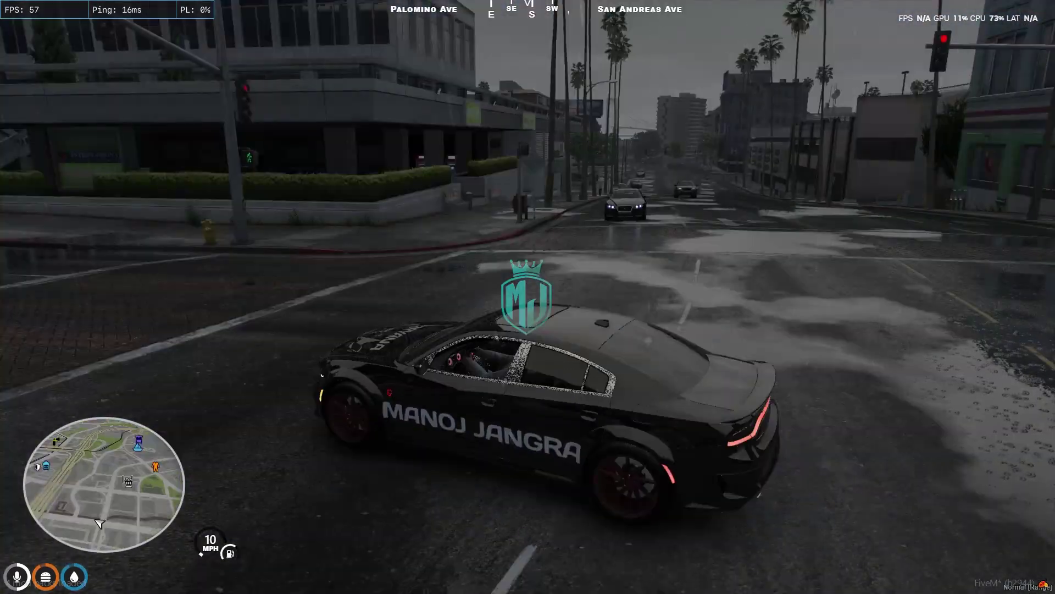
Step: Set the in-game time with the console command time 1 1 and change the server weather to Clear
{"action": "key", "text": "F8"}
{"action": "type", "text": "time 1 1"}
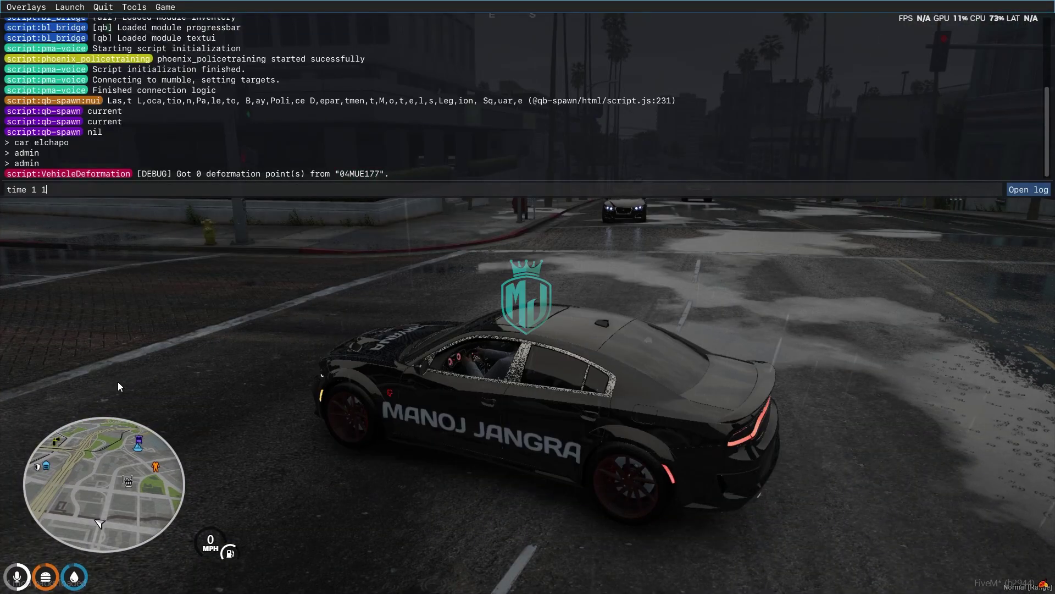
{"action": "key", "text": "Return"}
{"action": "key", "text": "F8"}
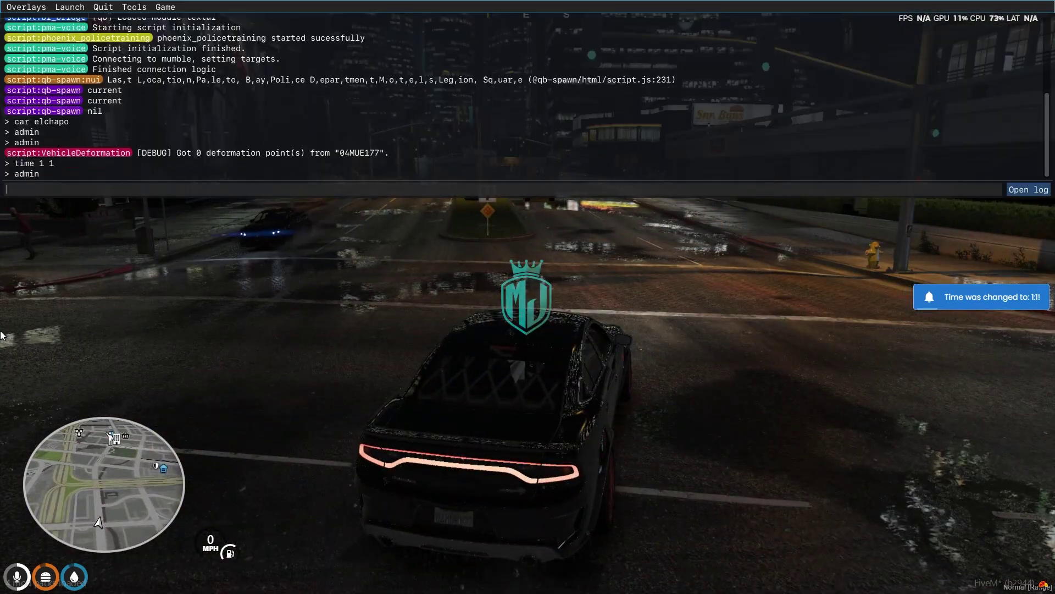
{"action": "key", "text": "F8"}
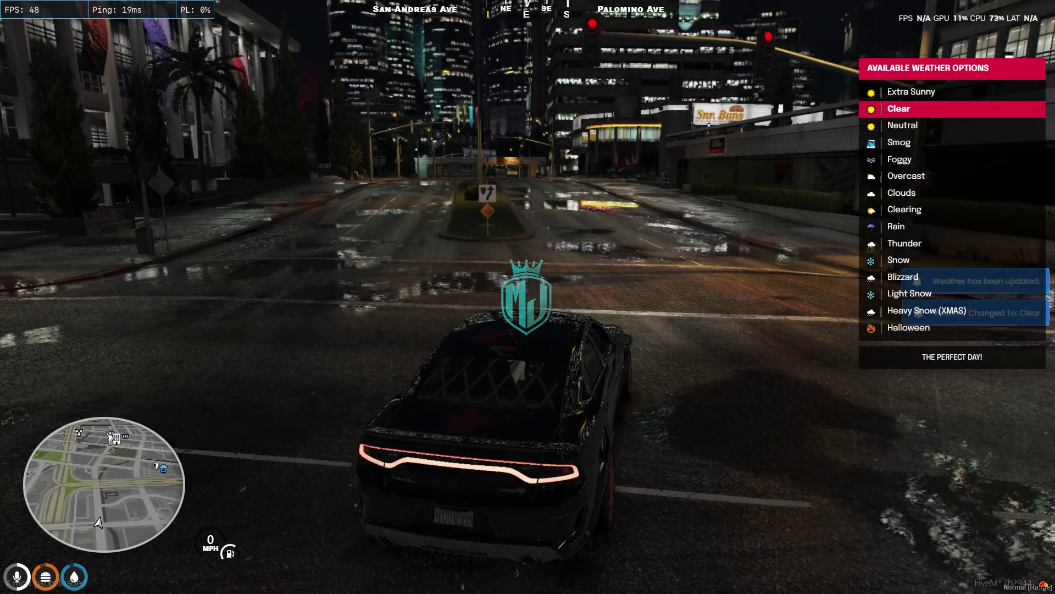
{"action": "key", "text": "BackSpace"}
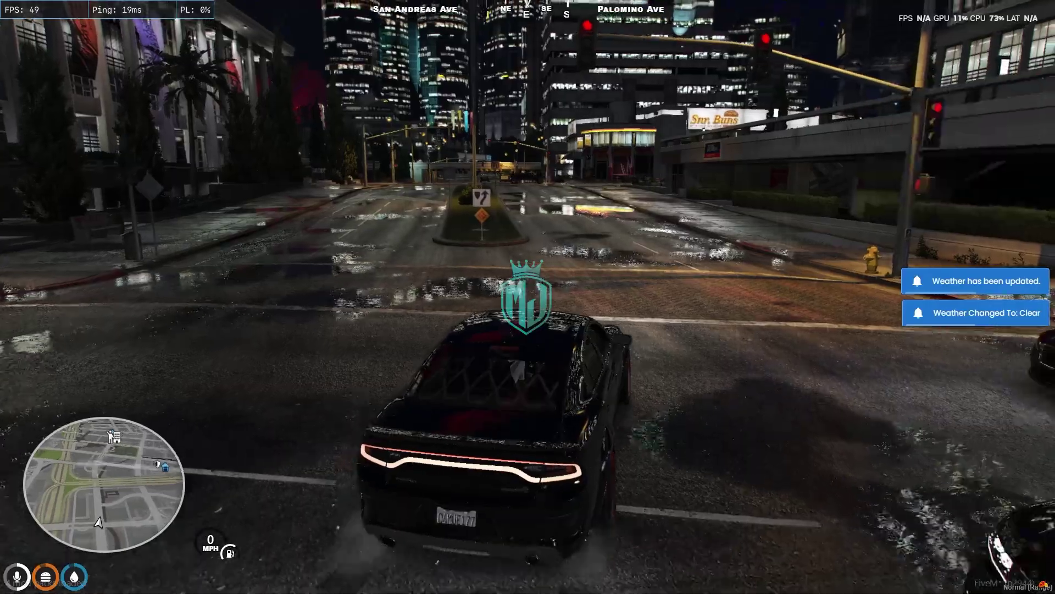
Step: Drive along San Andreas Ave at night to examine the building lights, puddle reflections and sky
{"action": "key", "text": "w"}
{"action": "key", "text": "d"}
{"action": "key", "text": "w"}
{"action": "key", "text": "a"}
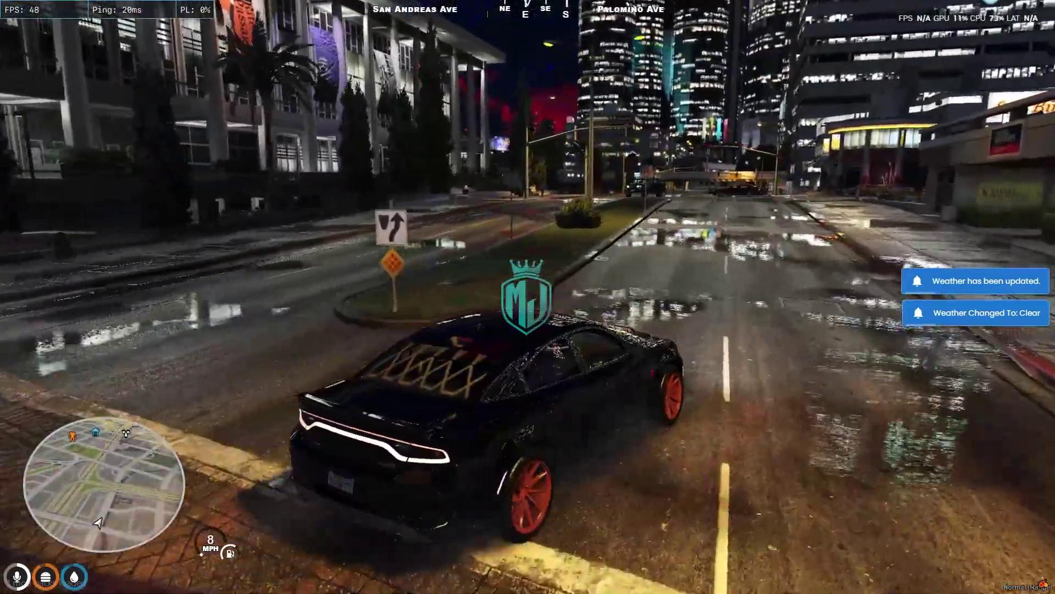
{"action": "key", "text": "s"}
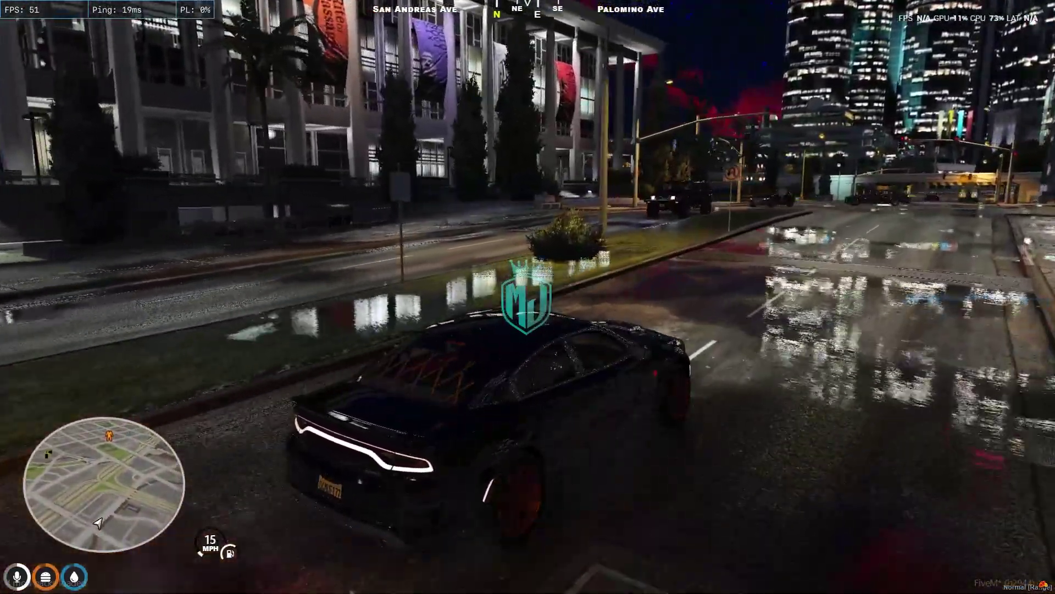
{"action": "key", "text": "w"}
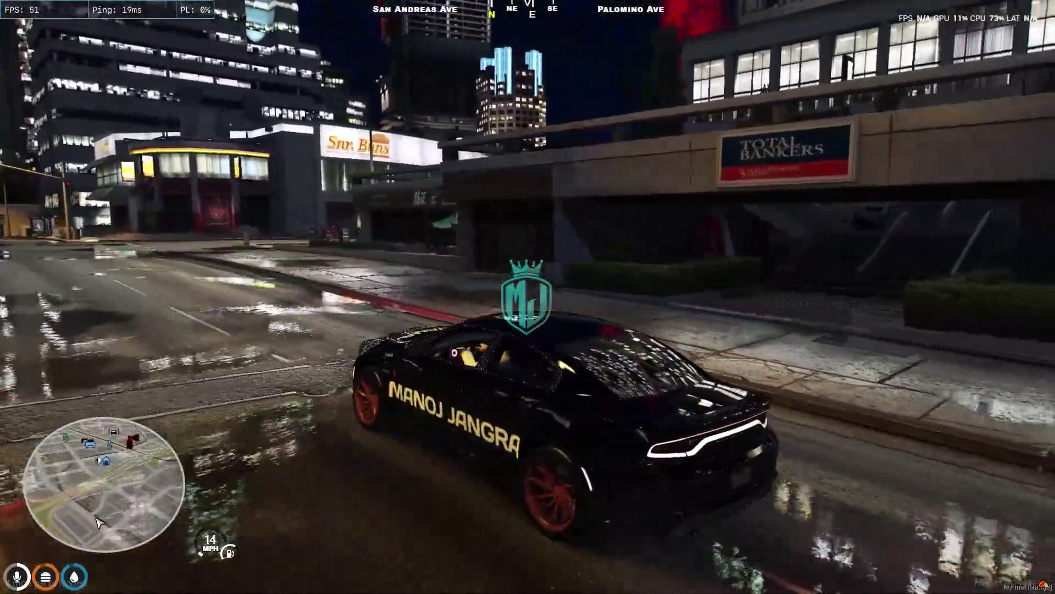
{"action": "key", "text": "w"}
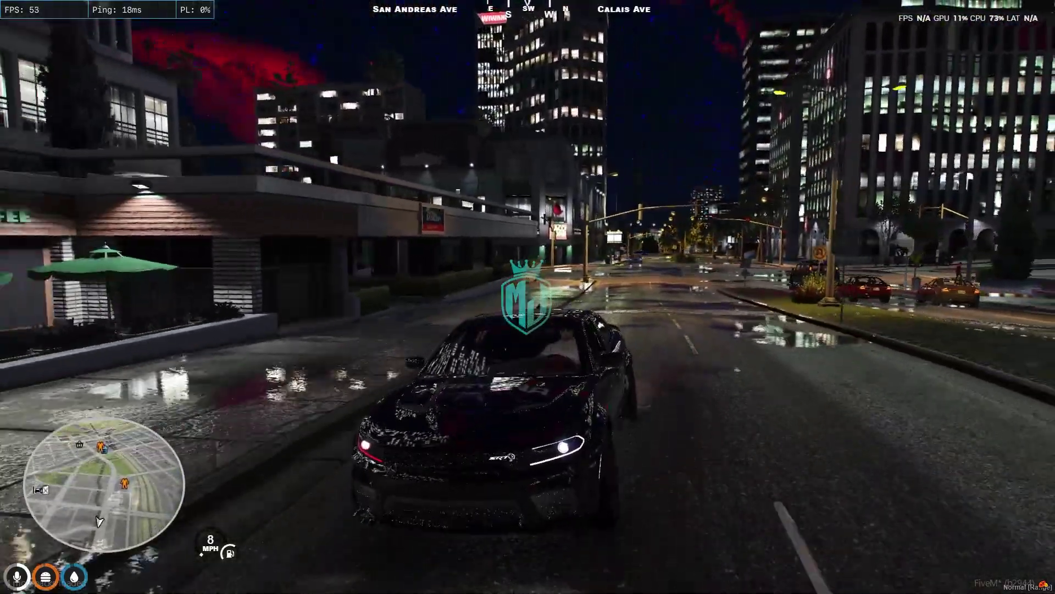
{"action": "key", "text": "w"}
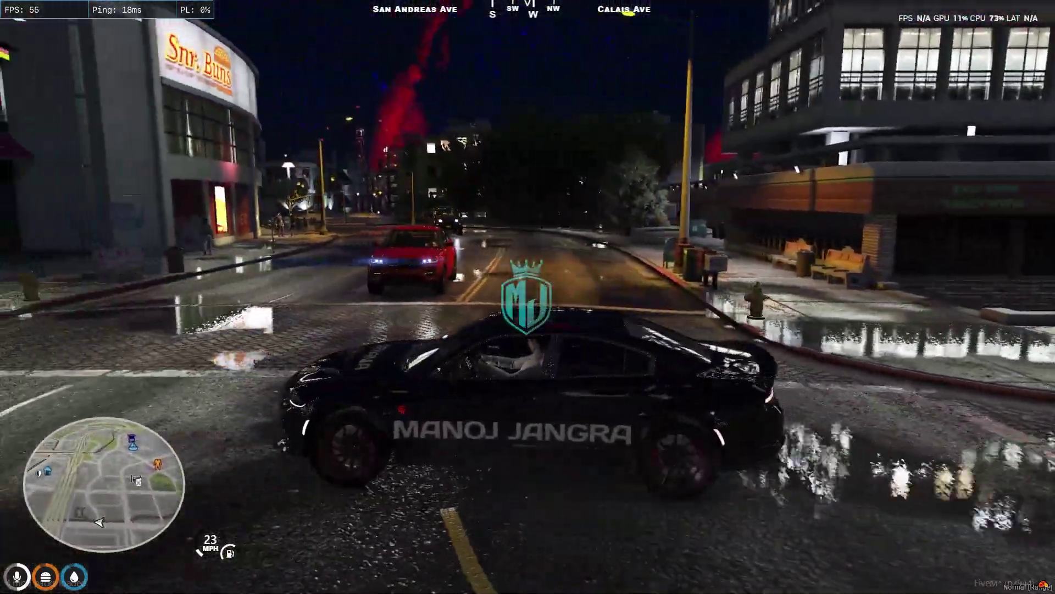
{"action": "key", "text": "s"}
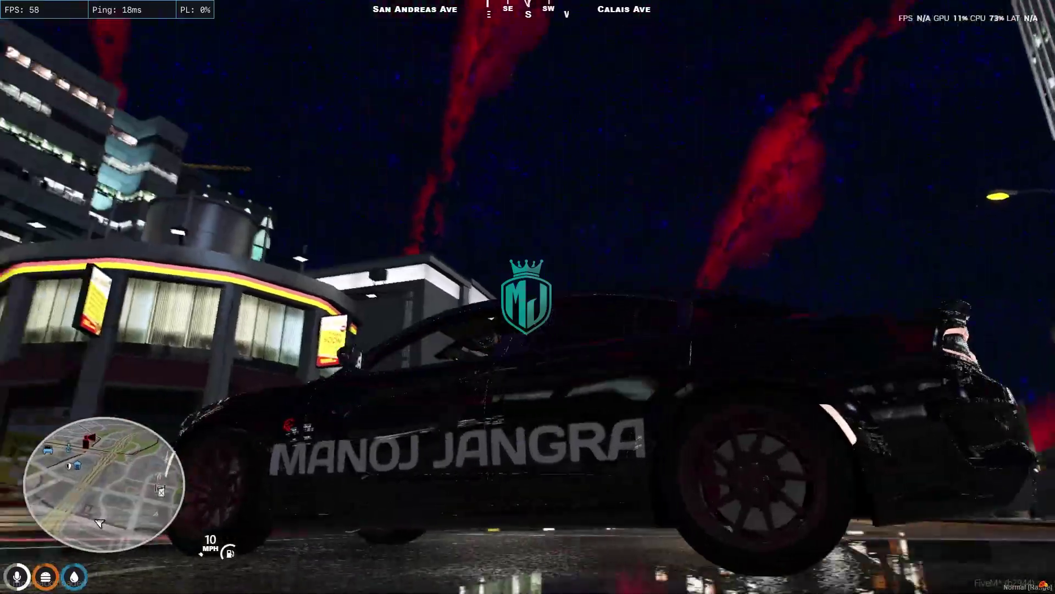
{"action": "key", "text": "s"}
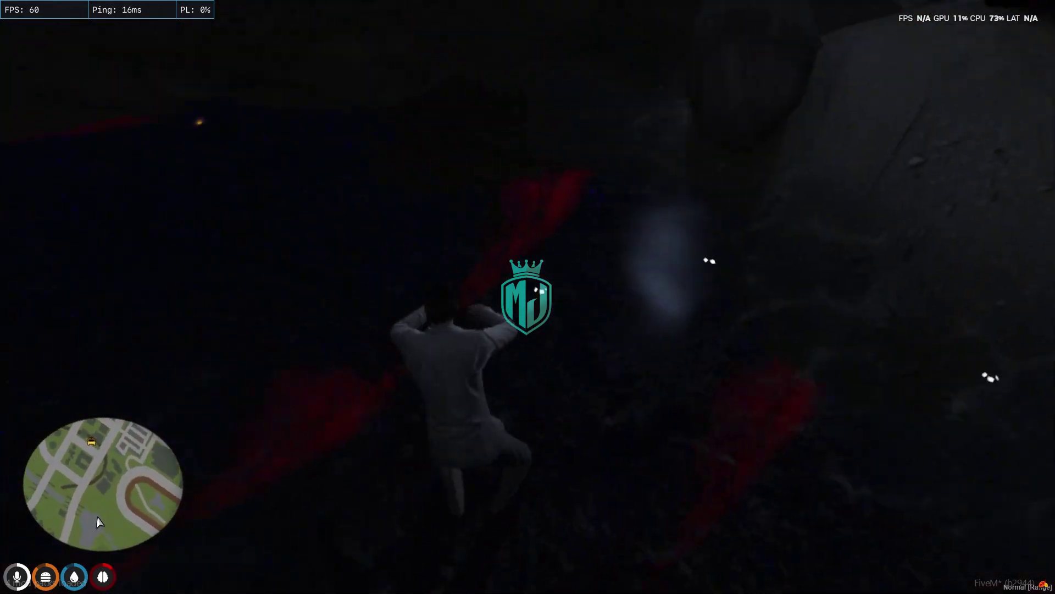
Step: Swim through the lake in the dark to examine the water and its night reflections
{"action": "key", "text": "s"}
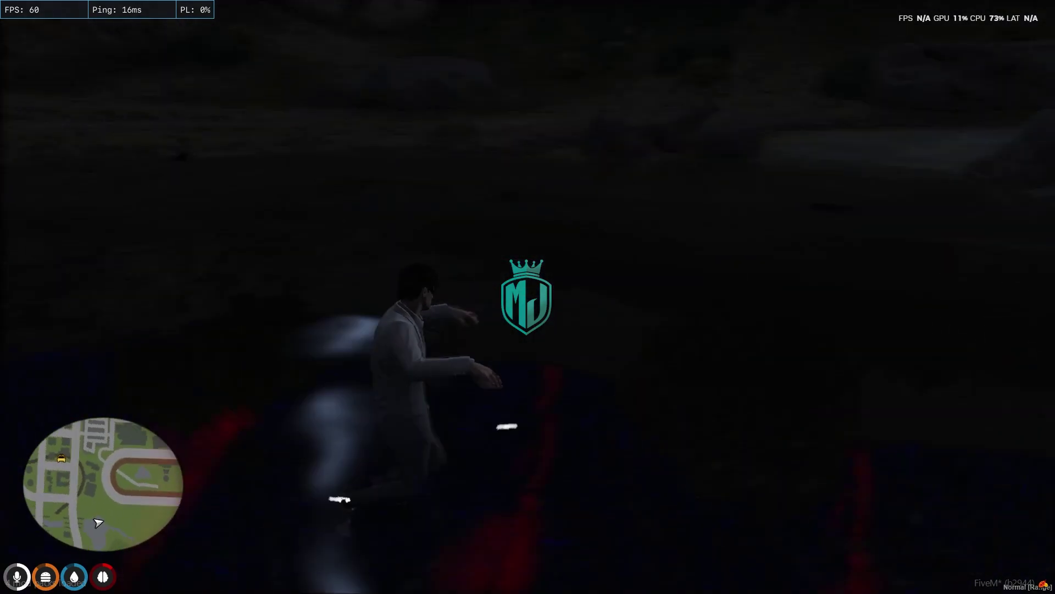
{"action": "key", "text": "w"}
{"action": "key", "text": "w"}
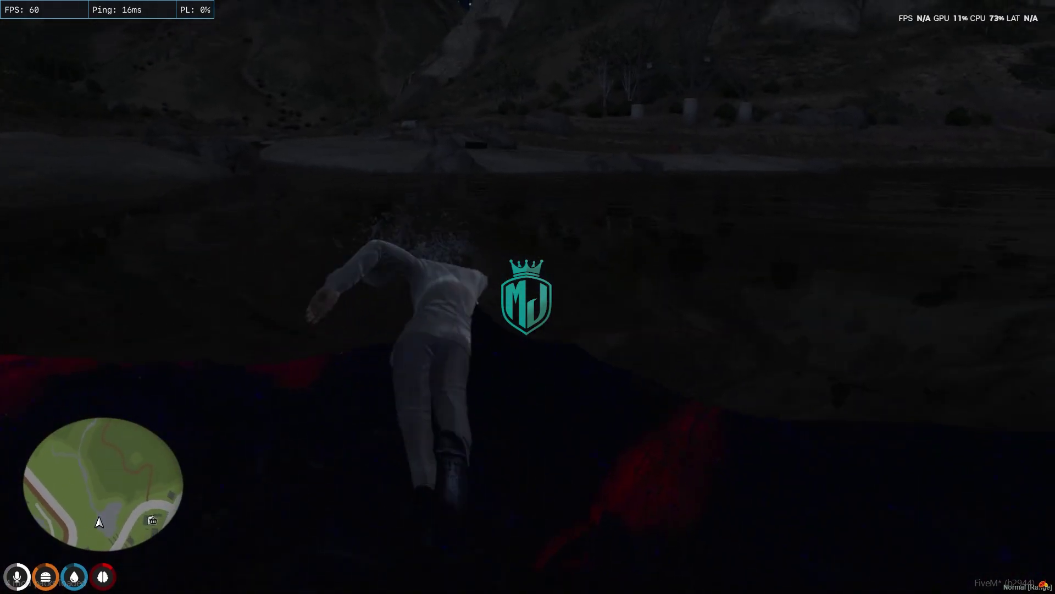
{"action": "key", "text": "w"}
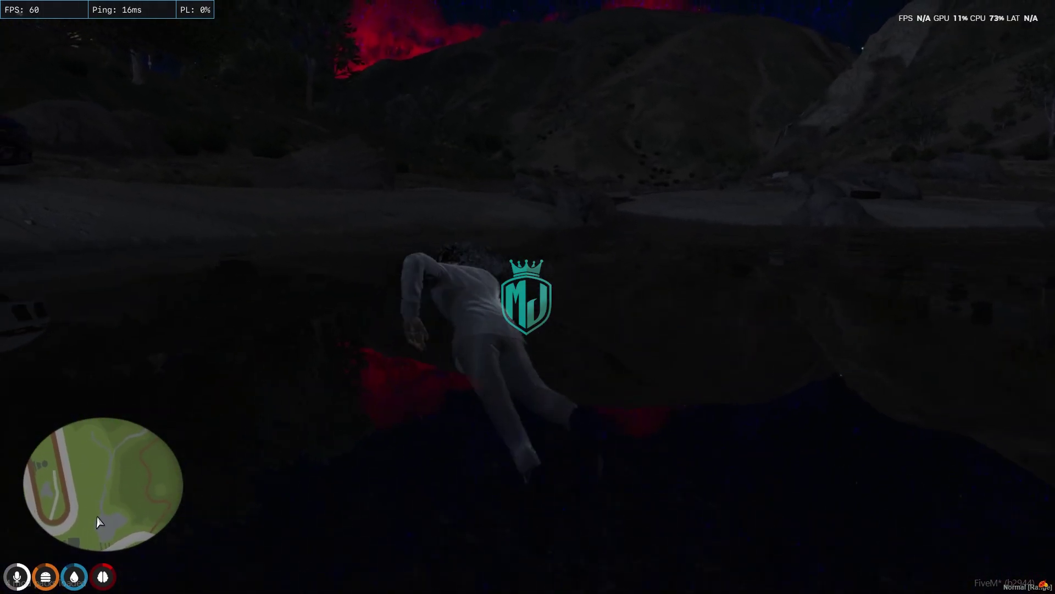
Step: Set the in-game time to 10:10 with the console command time 10 10
{"action": "key", "text": "F8"}
{"action": "type", "text": "time 10 10"}
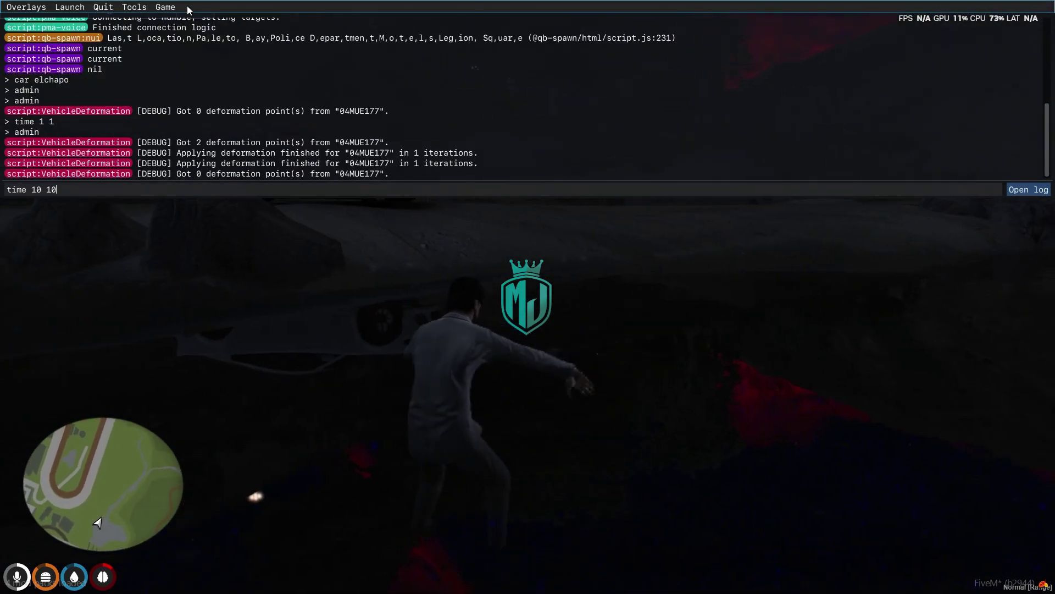
{"action": "key", "text": "Return"}
{"action": "key", "text": "F8"}
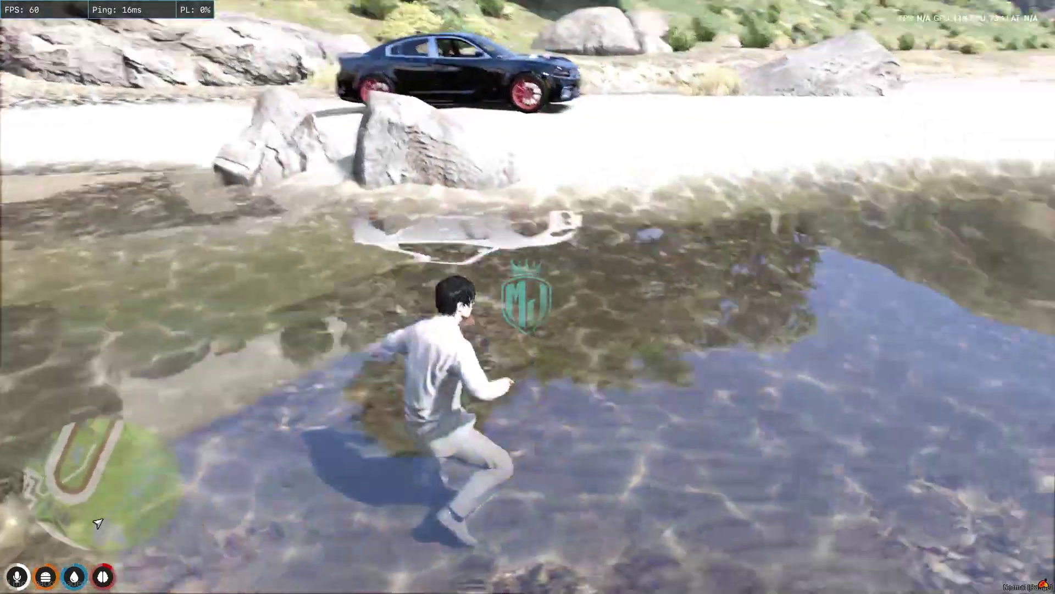
Step: Swim across the lake in daylight to examine the water clarity and reflections
{"action": "key", "text": "w"}
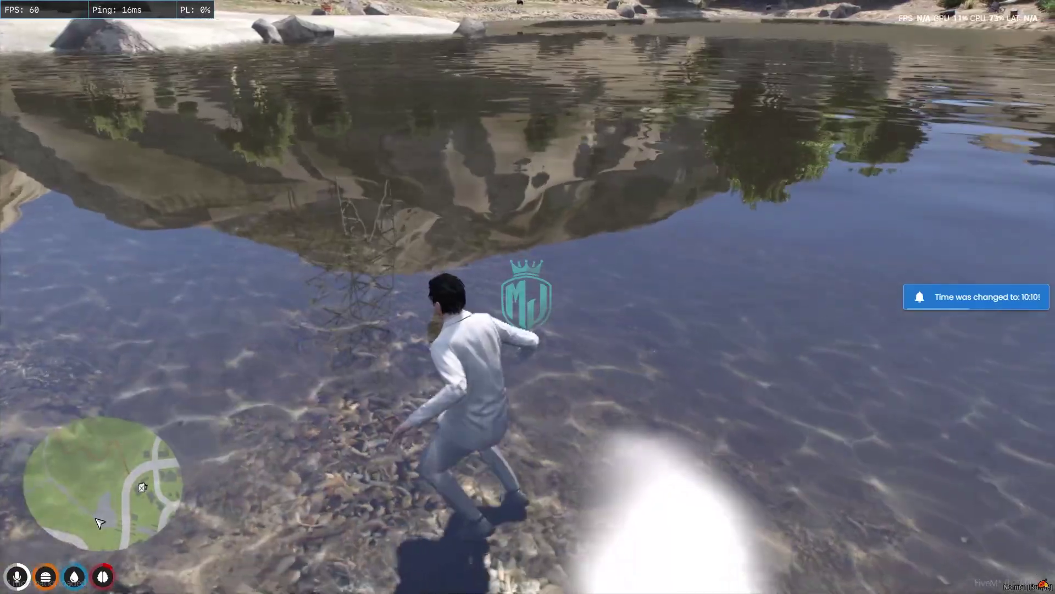
{"action": "key", "text": "w"}
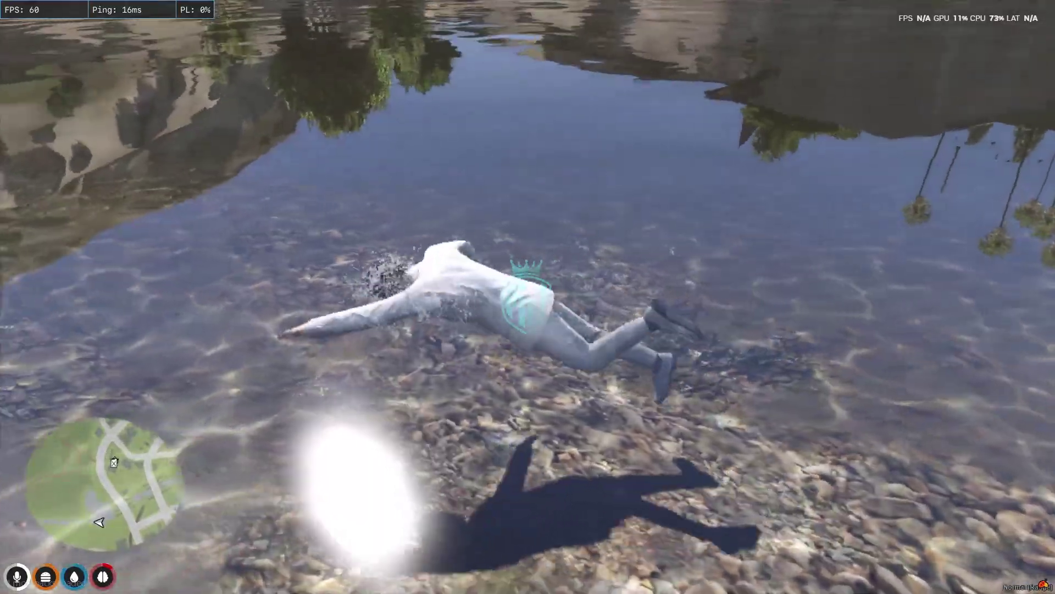
{"action": "key", "text": "w"}
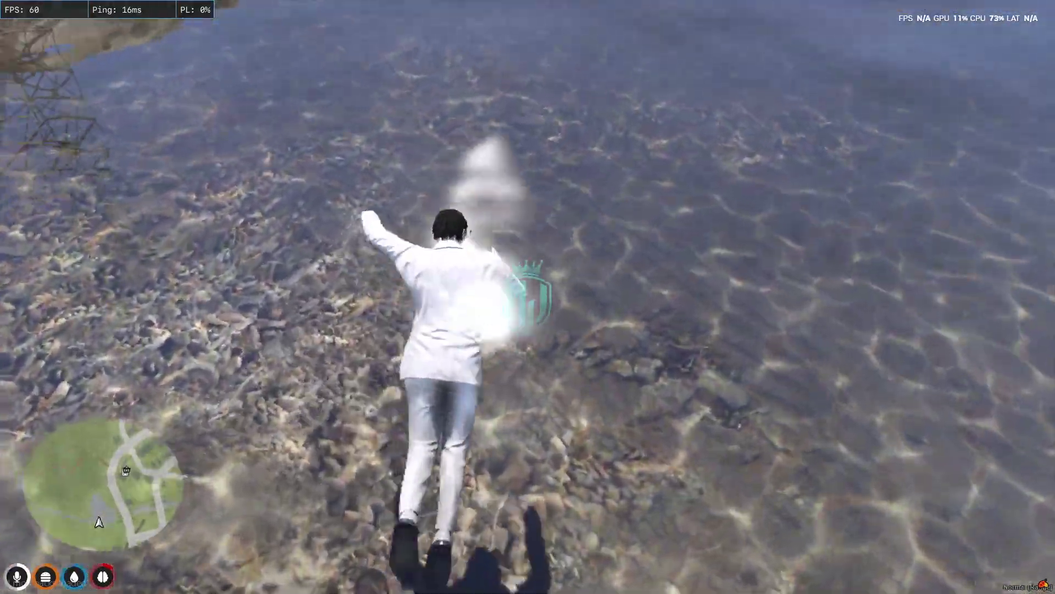
{"action": "key", "text": "w"}
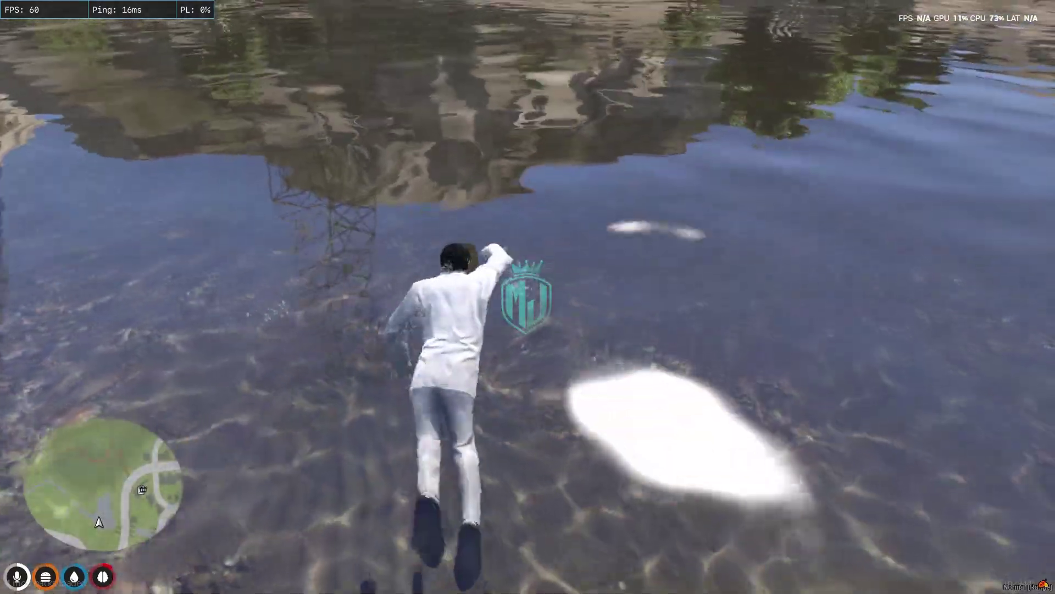
{"action": "key", "text": "w"}
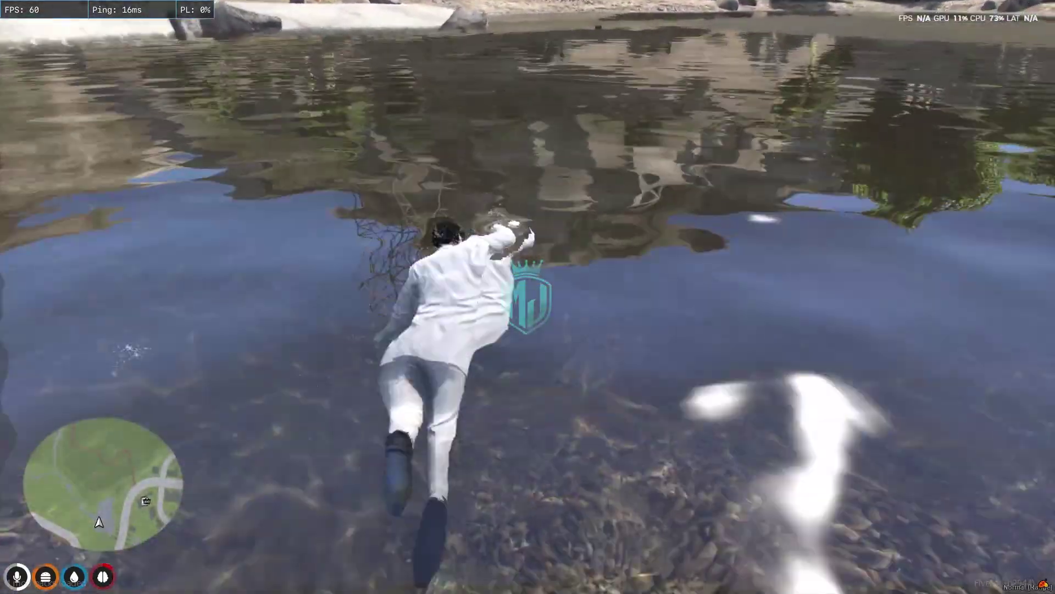
Step: Swim to the sandy shore, walk out beside the boulder and tire, and turn the character around to examine the daylight visuals
{"action": "key", "text": "w"}
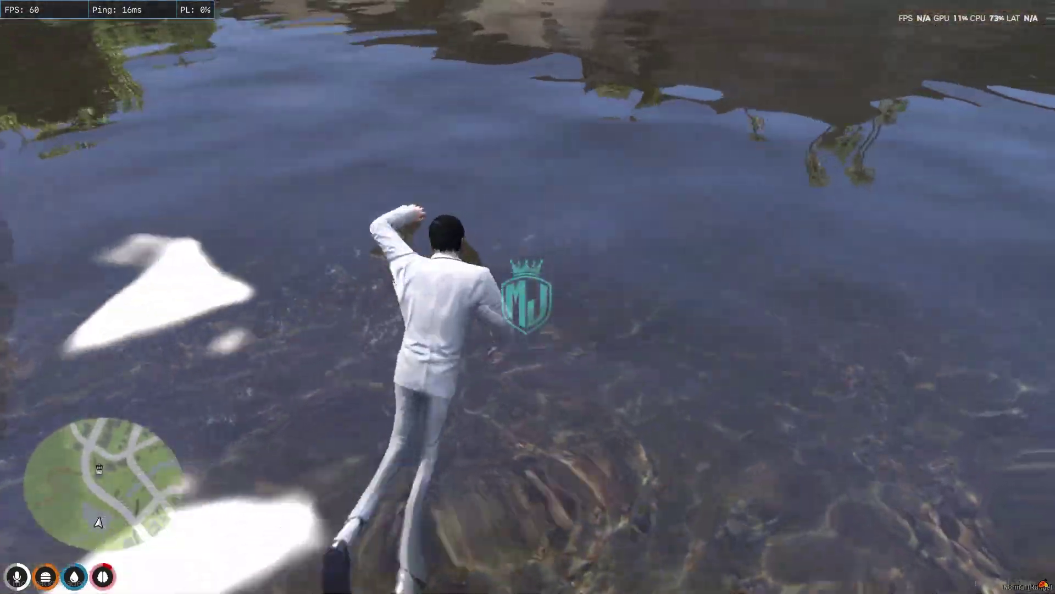
{"action": "key", "text": "w"}
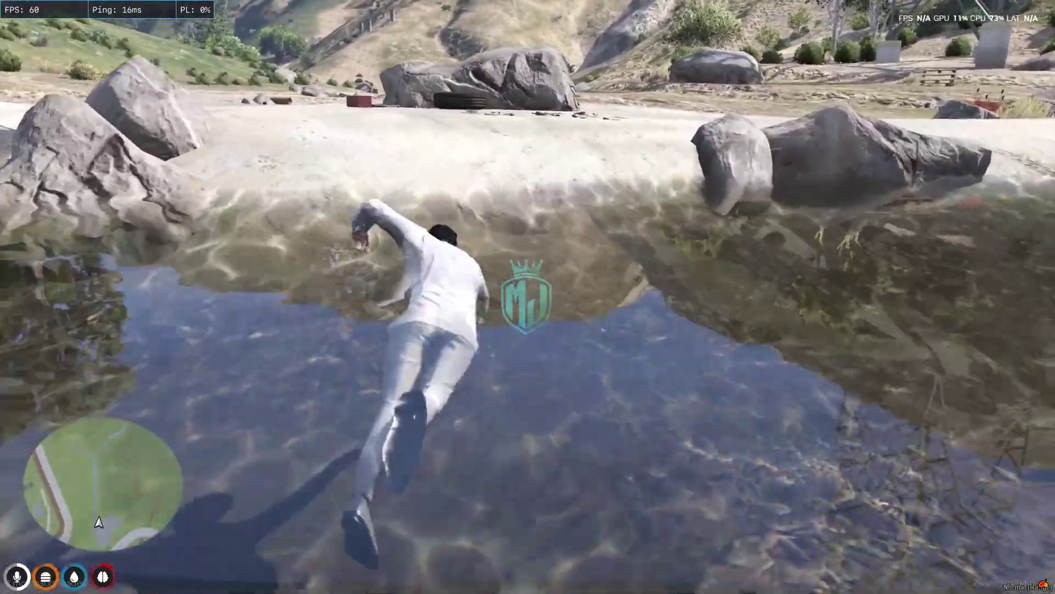
{"action": "key", "text": "w"}
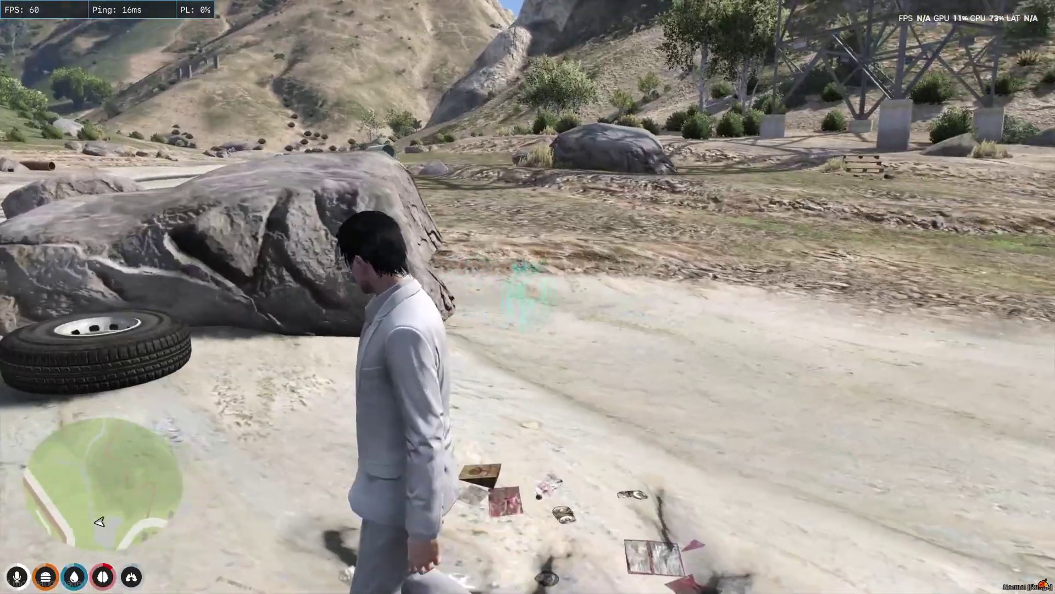
{"action": "key", "text": "s"}
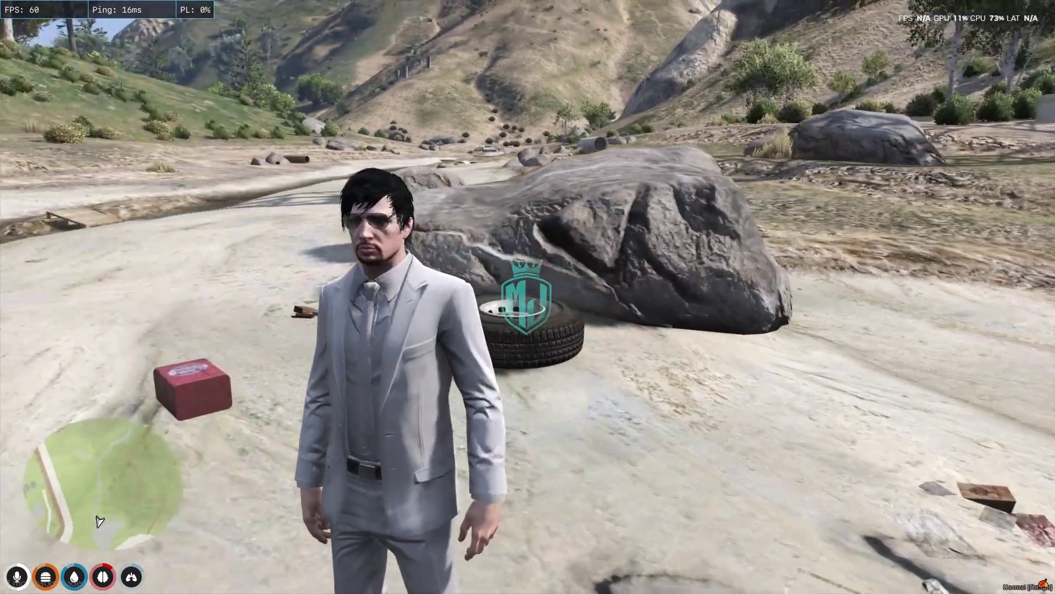
Step: Review the full list of Graphics settings and the Advanced Graphics settings used with the mod, and return to the game
{"action": "key", "text": "Escape"}
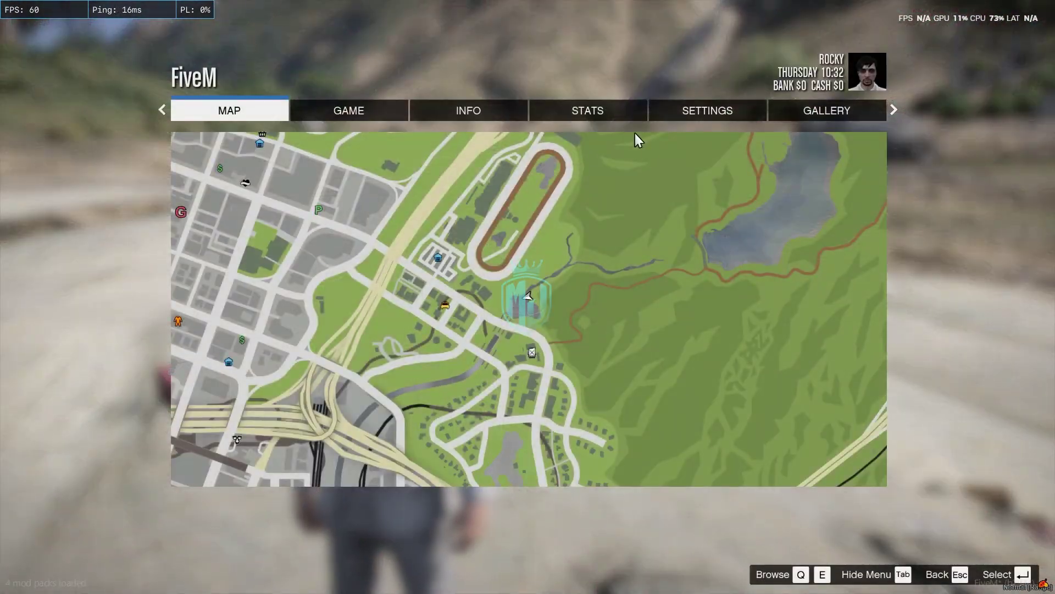
{"action": "left_click", "coordinate": [685, 122]}
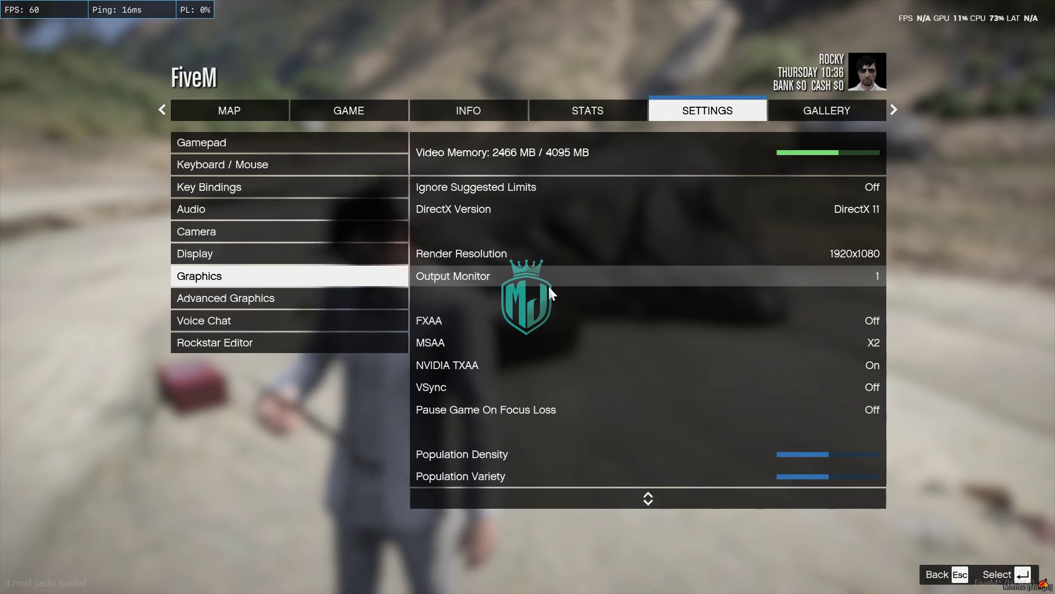
{"action": "left_click", "coordinate": [549, 286]}
{"action": "key", "text": "Up"}
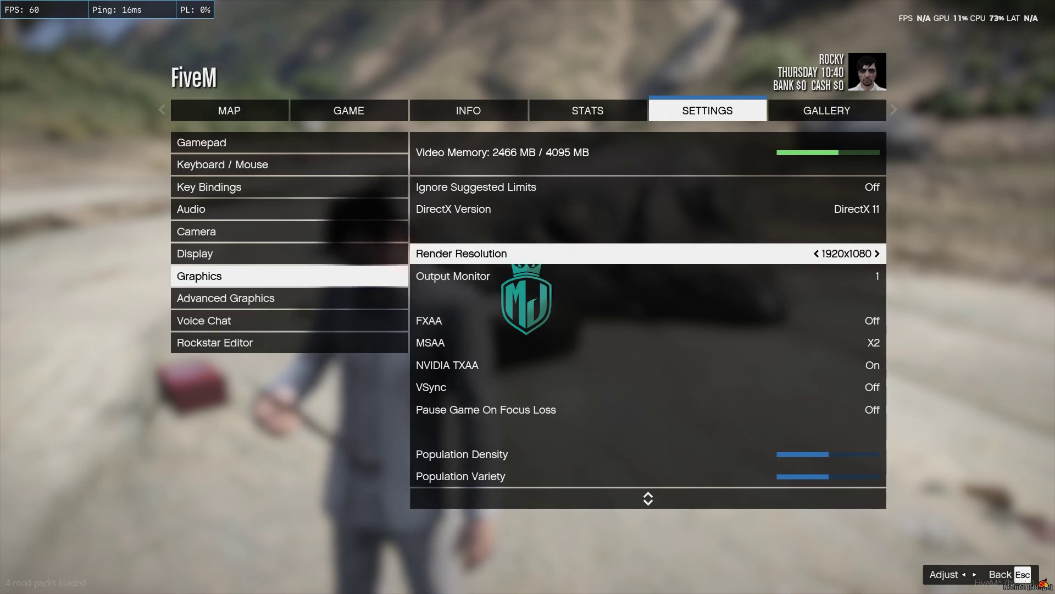
{"action": "key", "text": "Down"}
{"action": "key", "text": "Down"}
{"action": "key", "text": "Down"}
{"action": "key", "text": "Down"}
{"action": "key", "text": "Down"}
{"action": "key", "text": "Down"}
{"action": "key", "text": "Down"}
{"action": "key", "text": "Down"}
{"action": "key", "text": "Down"}
{"action": "key", "text": "Down"}
{"action": "key", "text": "Down"}
{"action": "key", "text": "Down"}
{"action": "key", "text": "Down"}
{"action": "key", "text": "Down"}
{"action": "key", "text": "Down"}
{"action": "key", "text": "Down"}
{"action": "key", "text": "Down"}
{"action": "key", "text": "Down"}
{"action": "key", "text": "Down"}
{"action": "key", "text": "Down"}
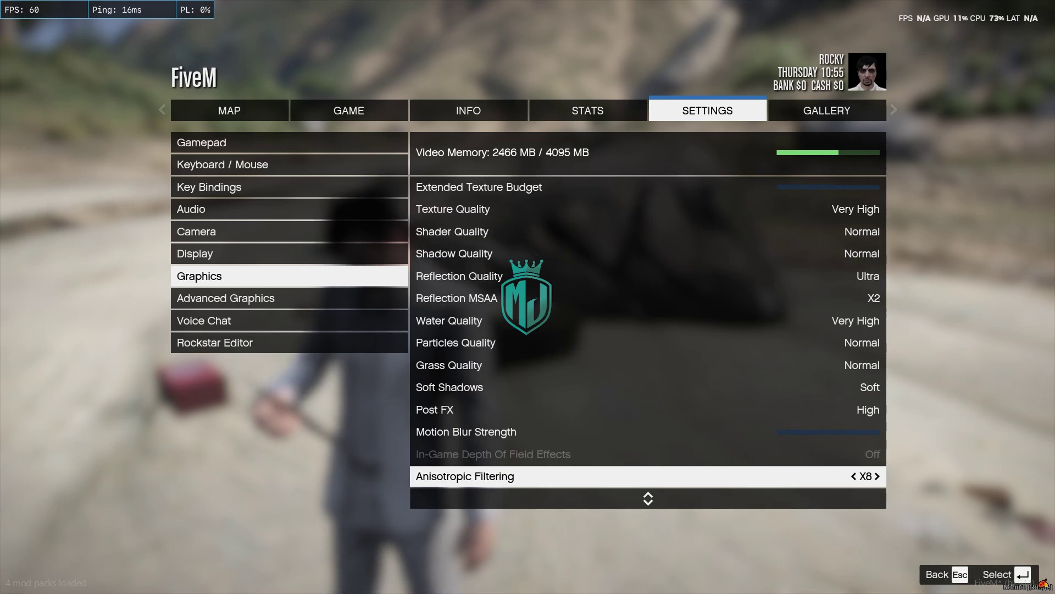
{"action": "key", "text": "Down"}
{"action": "key", "text": "Down"}
{"action": "key", "text": "Down"}
{"action": "key", "text": "Down"}
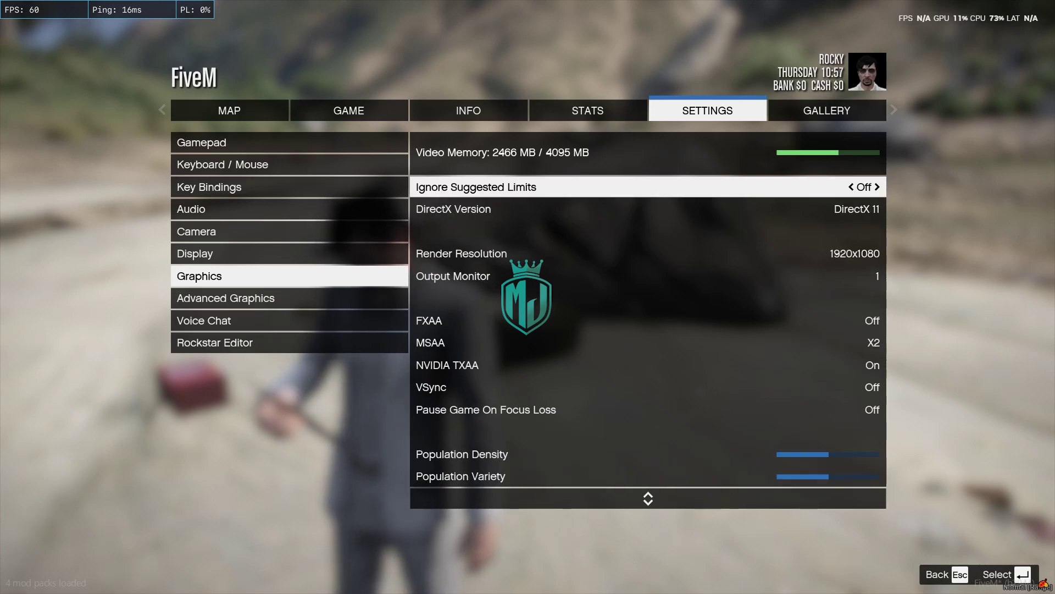
{"action": "left_click", "coordinate": [221, 298]}
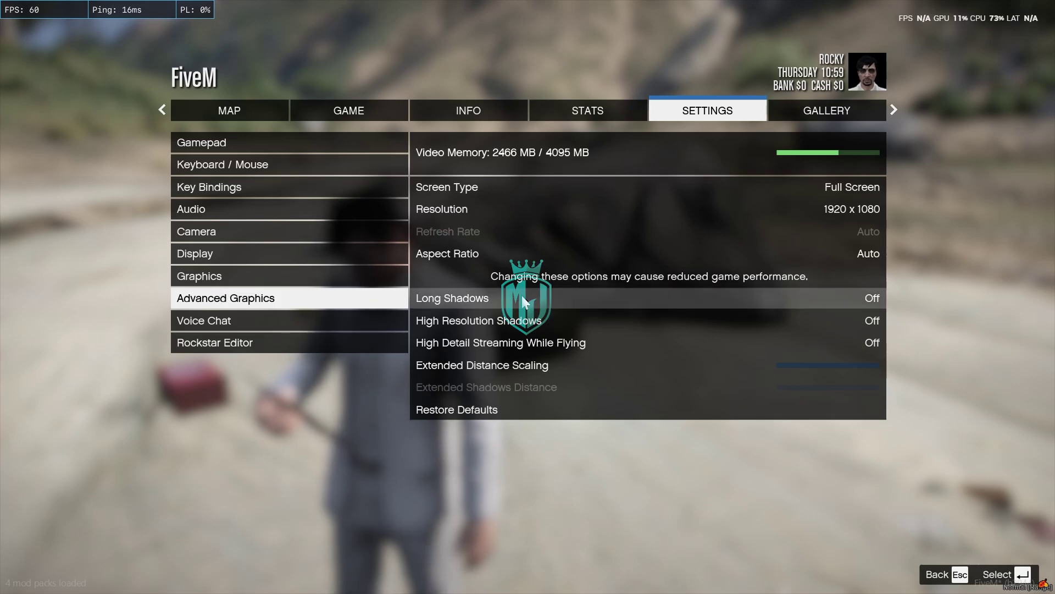
{"action": "key", "text": "Escape"}
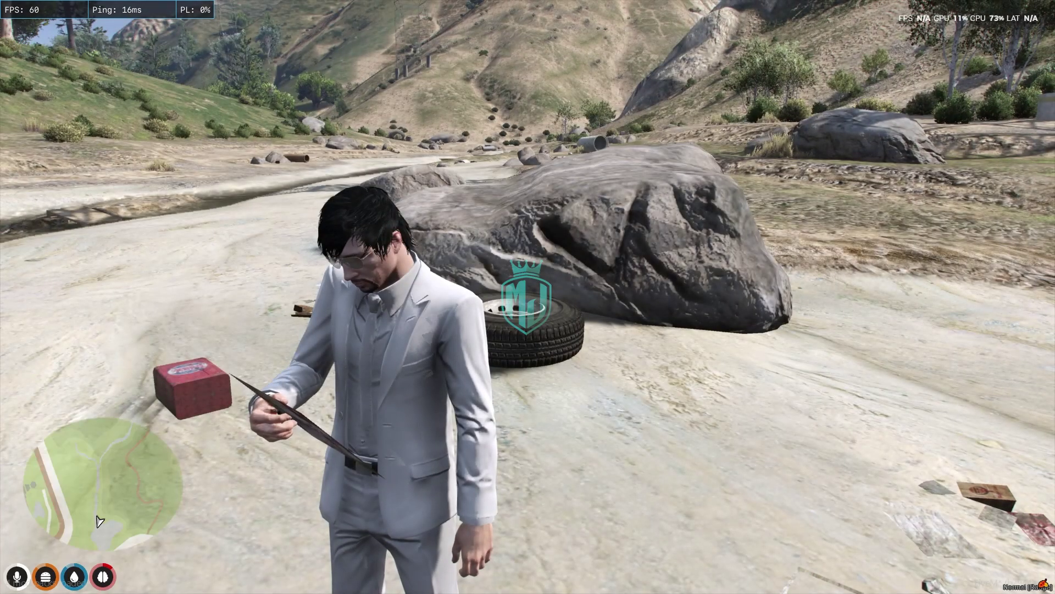